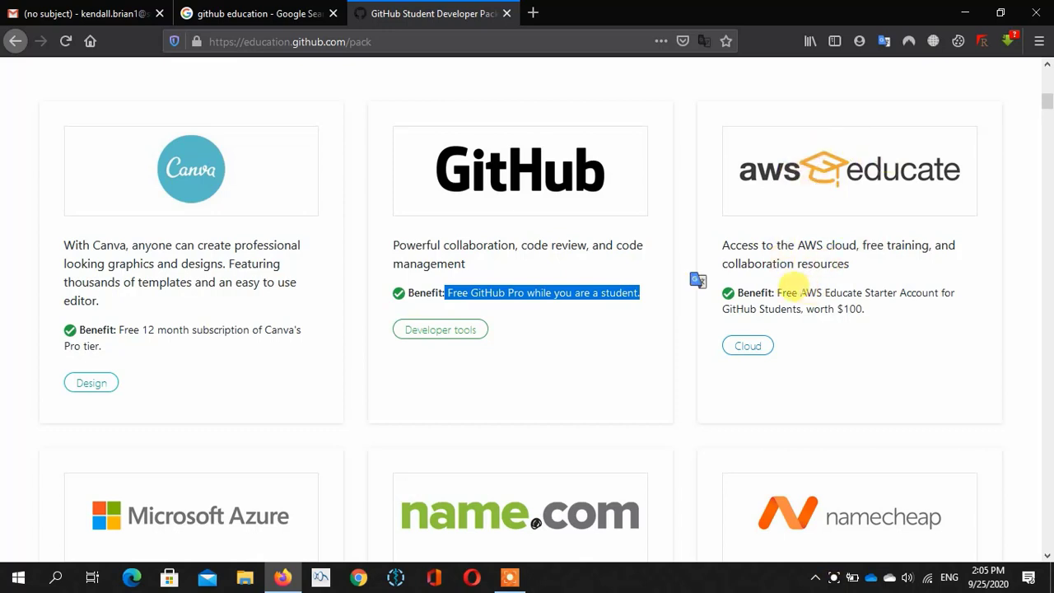
- Highlight the AWS Educate benefit and the $100 Microsoft Azure credit
{"action": "left_click_drag", "start_coordinate": [774, 290], "coordinate": [860, 318]}
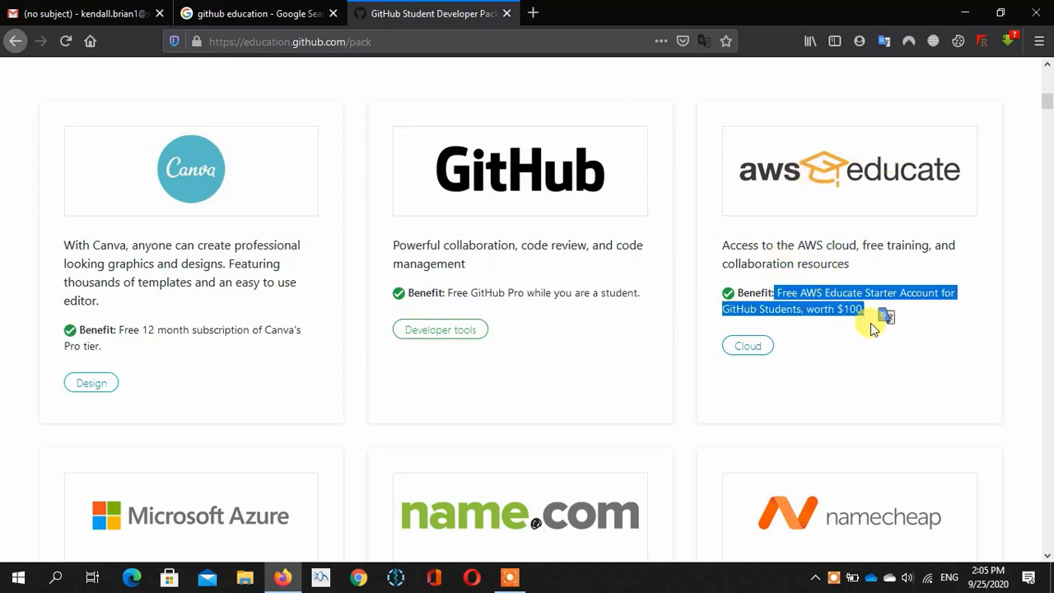
{"action": "scroll", "coordinate": [841, 358], "scroll_direction": "down", "scroll_amount": 5}
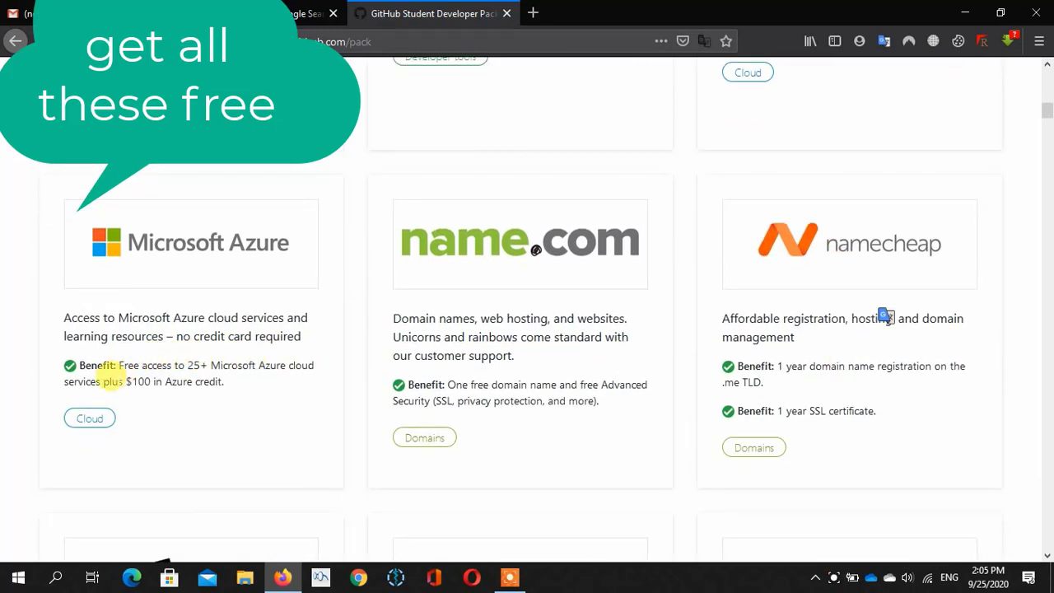
{"action": "left_click_drag", "start_coordinate": [118, 381], "coordinate": [222, 383]}
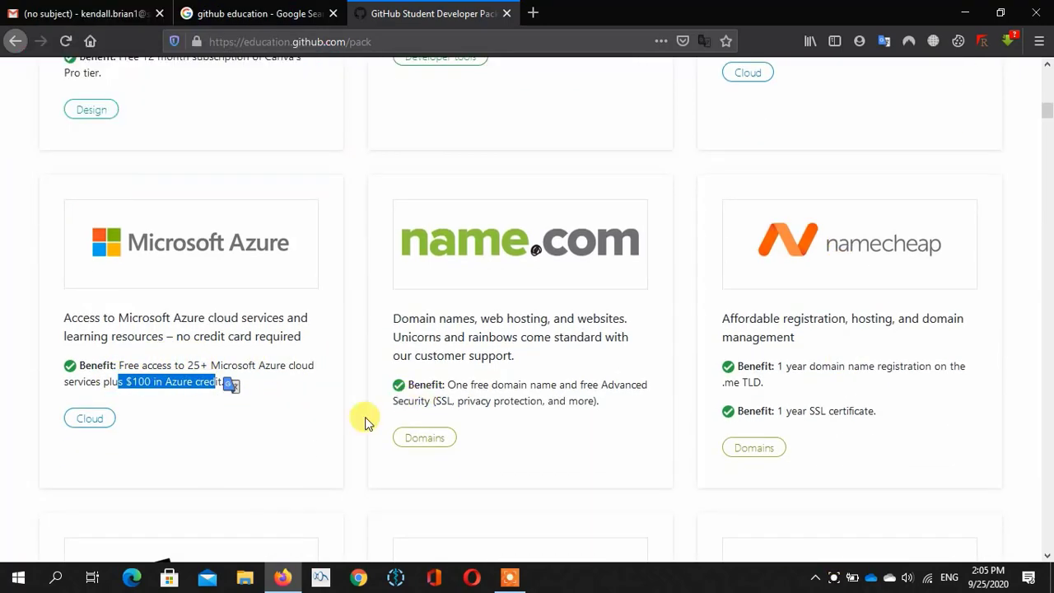
{"action": "left_click", "coordinate": [346, 417]}
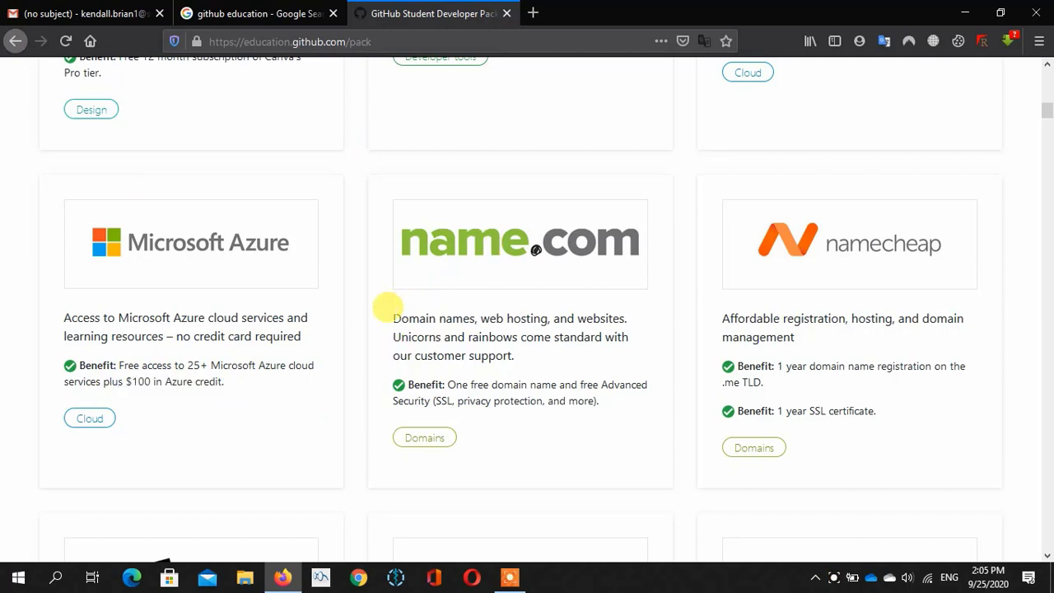
- Highlight name.com's free domain name and Namecheap's free .me domain and SSL certificate benefits
{"action": "left_click_drag", "start_coordinate": [394, 322], "coordinate": [476, 318]}
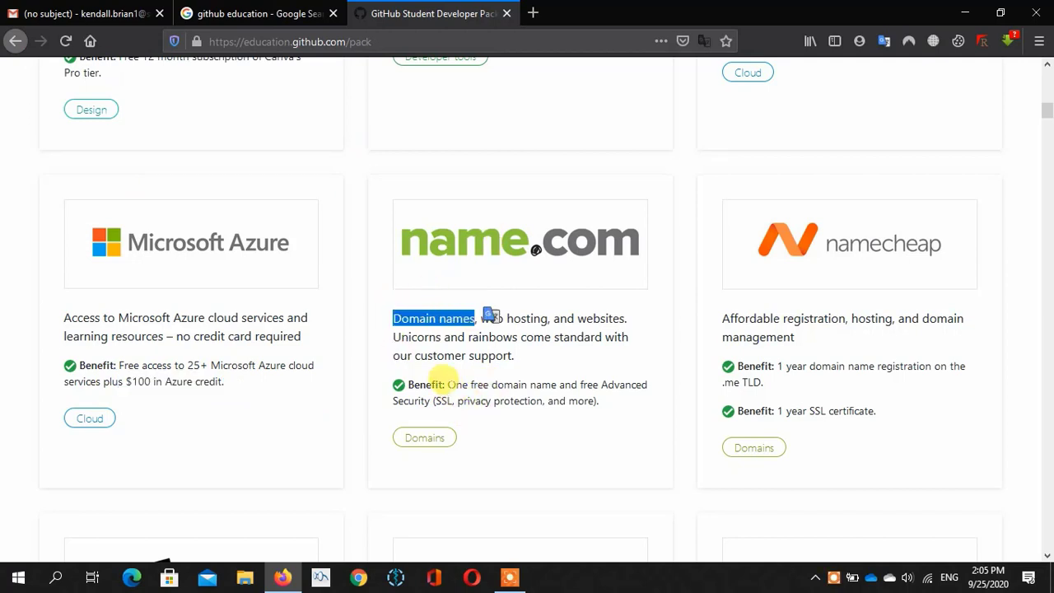
{"action": "left_click_drag", "start_coordinate": [447, 385], "coordinate": [550, 385]}
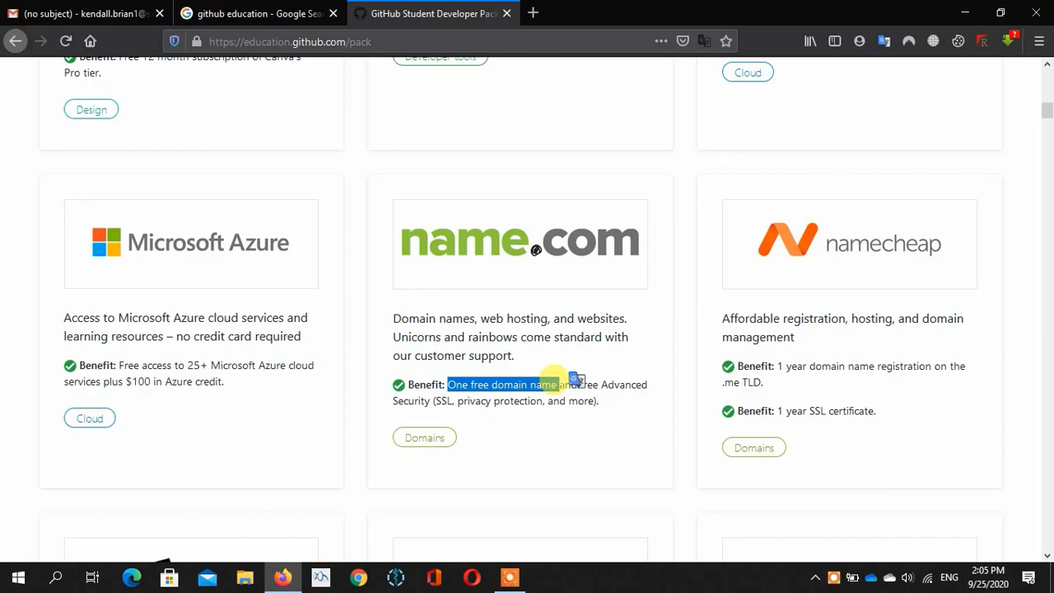
{"action": "left_click", "coordinate": [594, 422]}
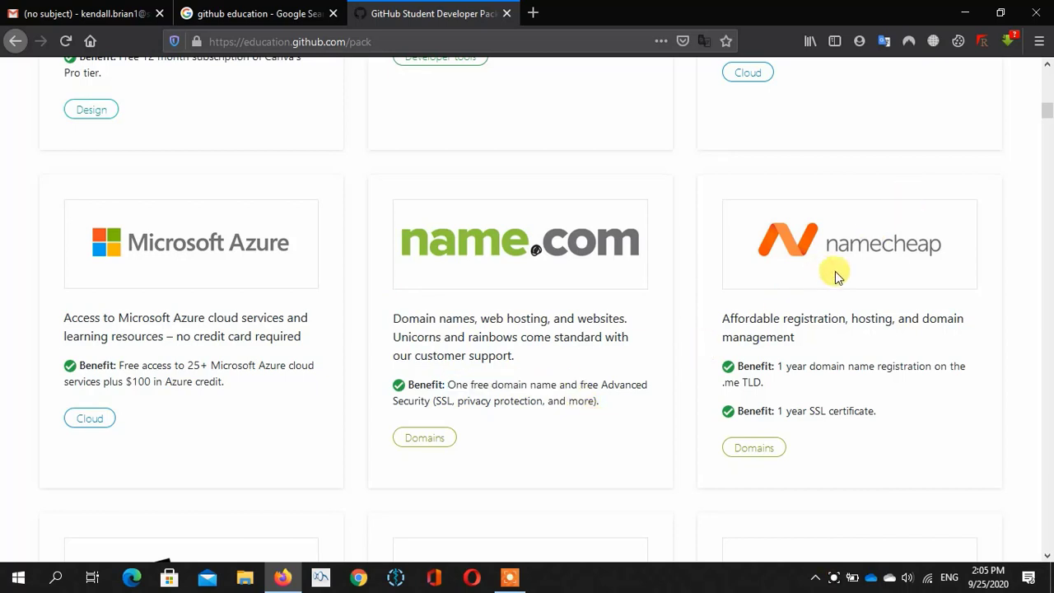
{"action": "left_click_drag", "start_coordinate": [777, 366], "coordinate": [870, 383]}
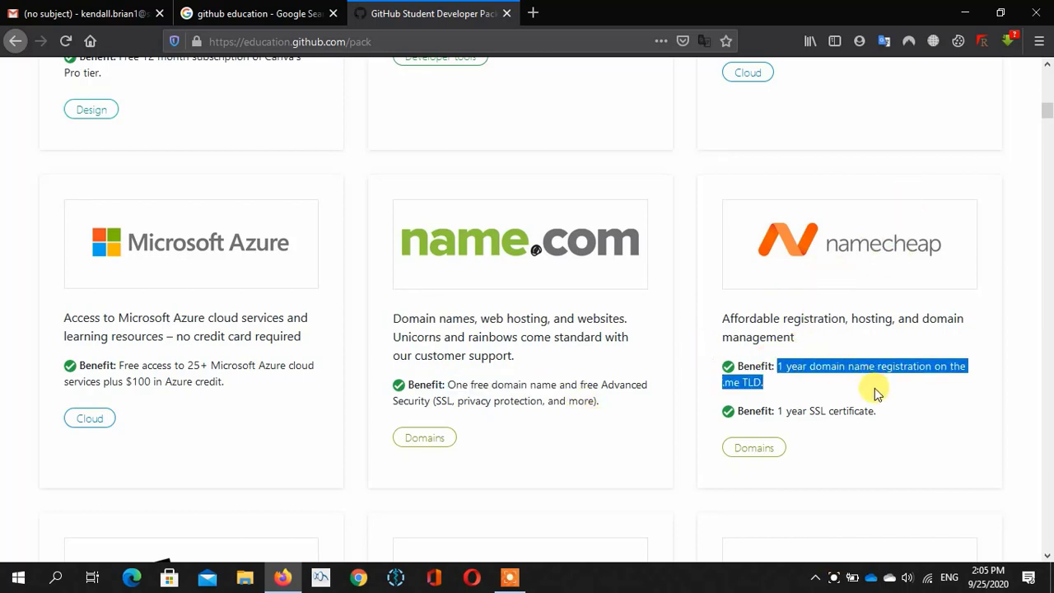
{"action": "left_click_drag", "start_coordinate": [775, 411], "coordinate": [900, 413]}
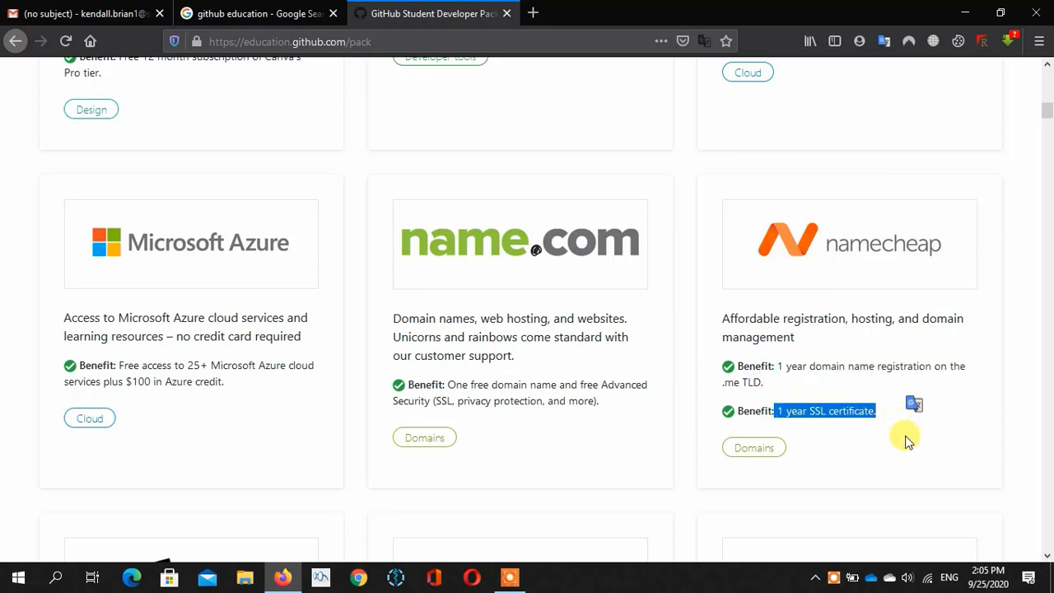
{"action": "left_click", "coordinate": [903, 437]}
{"action": "scroll", "coordinate": [905, 440], "scroll_direction": "down", "scroll_amount": 2}
- Highlight JetBrains' free annual student subscription and DigitalOcean's $50 platform credit
{"action": "scroll", "coordinate": [906, 441], "scroll_direction": "down", "scroll_amount": 2}
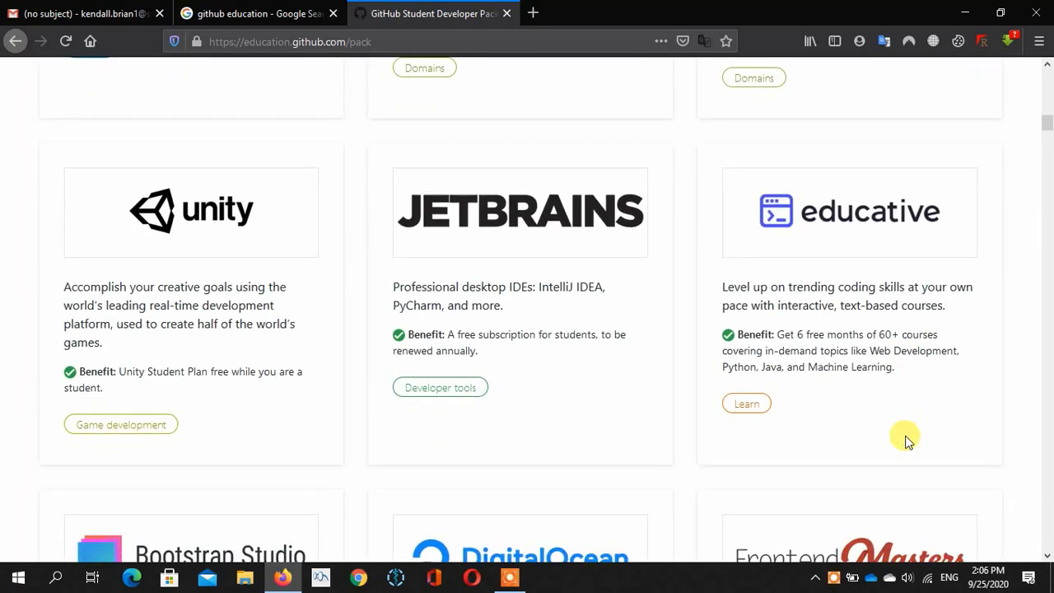
{"action": "double_click", "coordinate": [762, 333]}
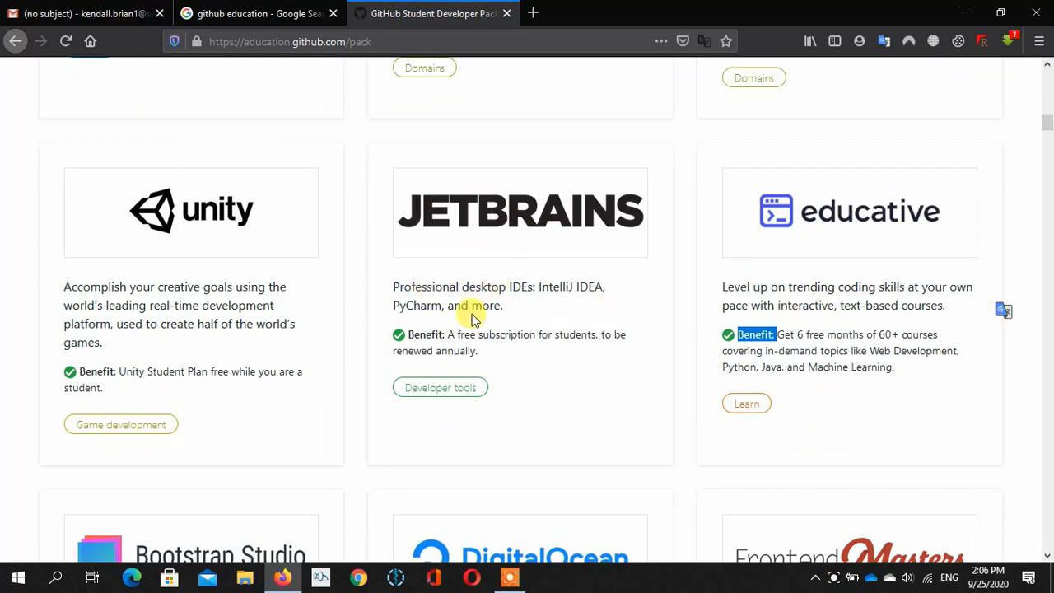
{"action": "left_click_drag", "start_coordinate": [455, 334], "coordinate": [494, 347]}
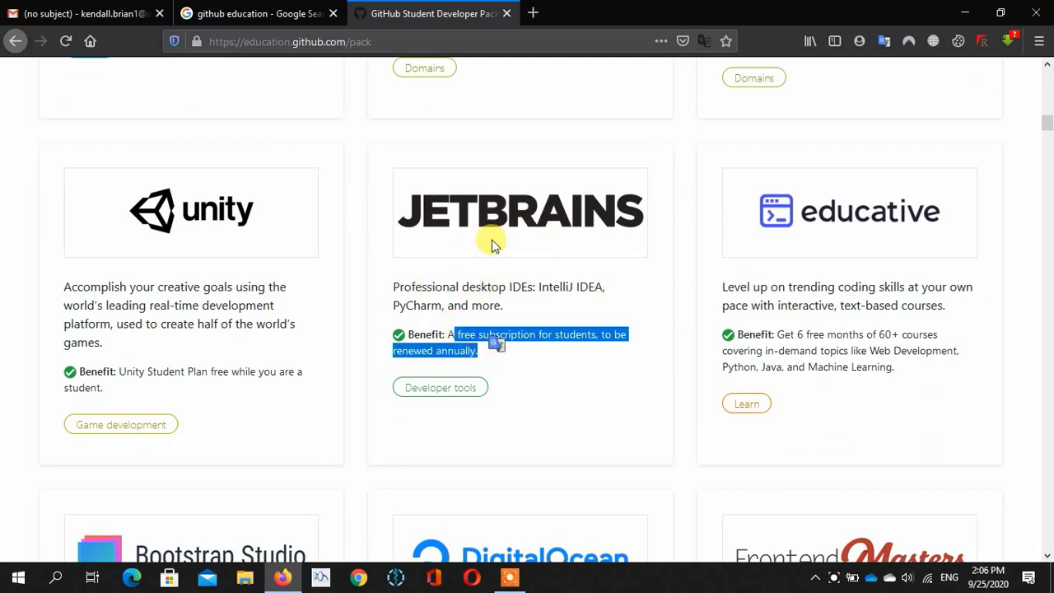
{"action": "scroll", "coordinate": [226, 401], "scroll_direction": "down", "scroll_amount": 3}
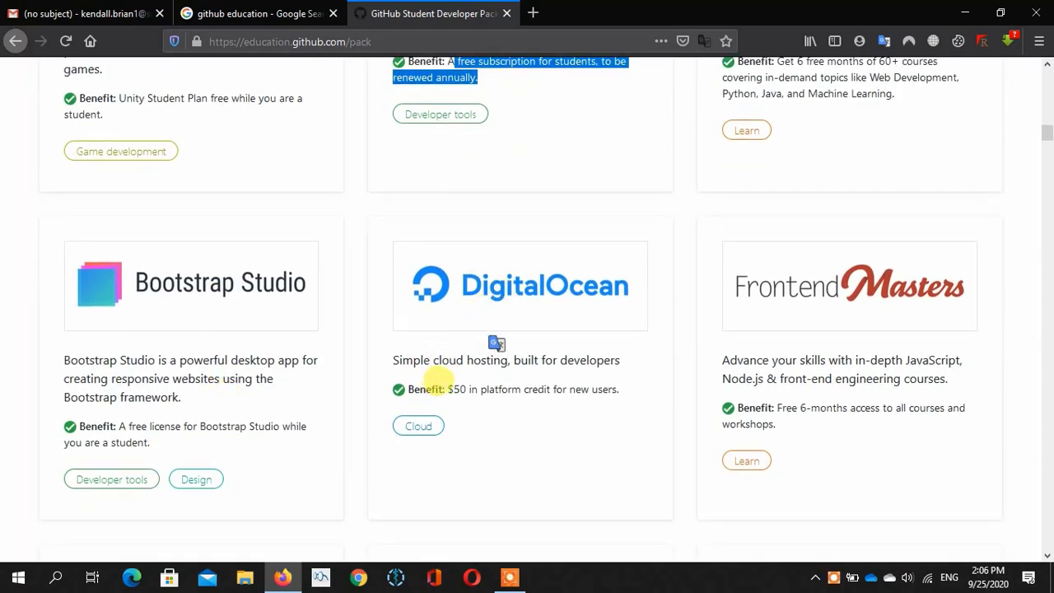
{"action": "left_click_drag", "start_coordinate": [445, 387], "coordinate": [569, 390]}
{"action": "left_click", "coordinate": [573, 469]}
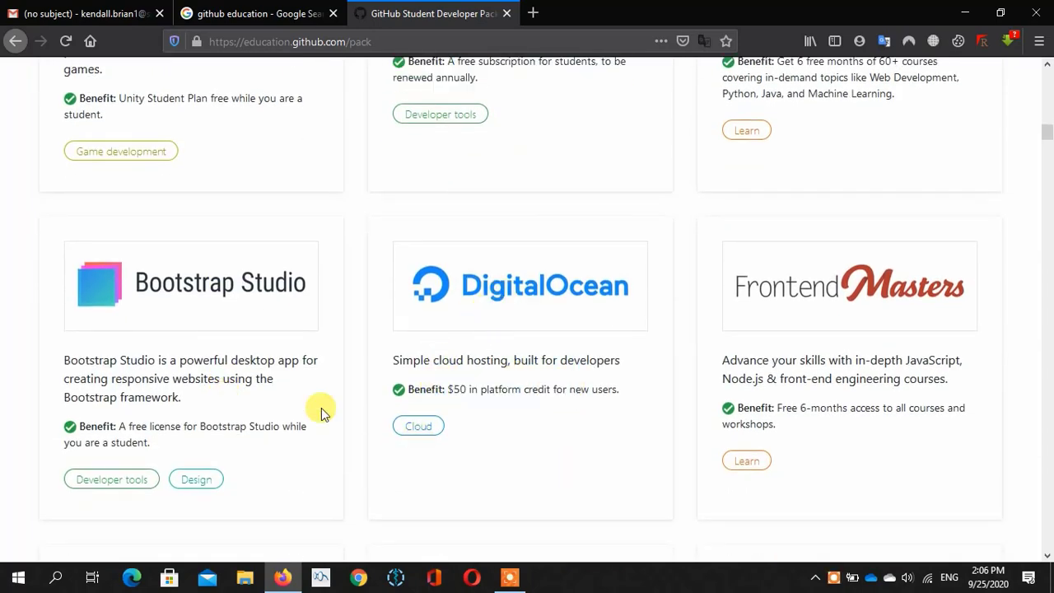
- Highlight Bootstrap Studio's free license benefit and part of its description
{"action": "scroll", "coordinate": [251, 382], "scroll_direction": "down", "scroll_amount": 2}
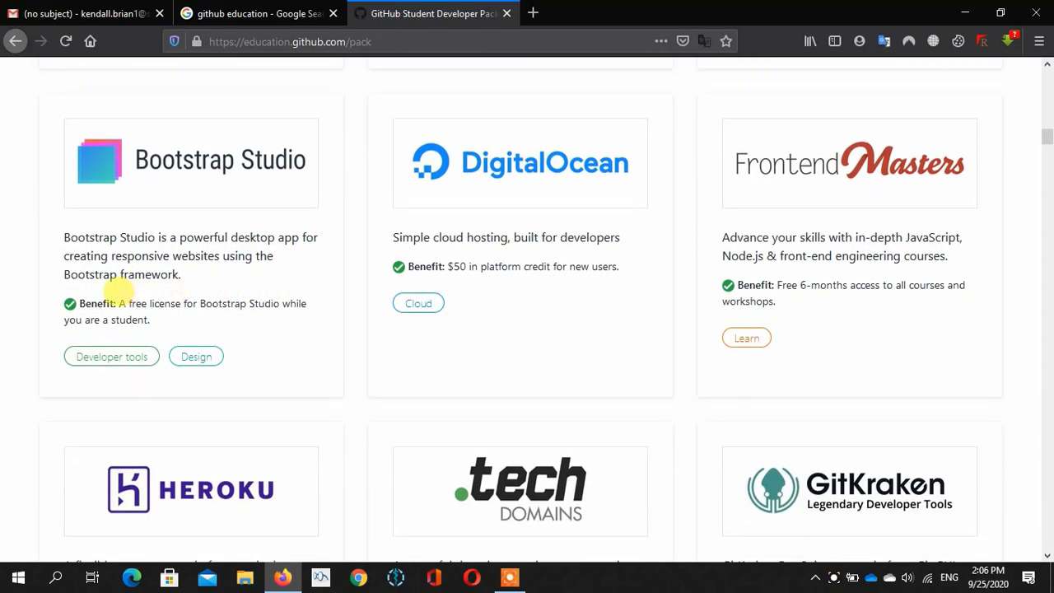
{"action": "triple_click", "coordinate": [141, 301]}
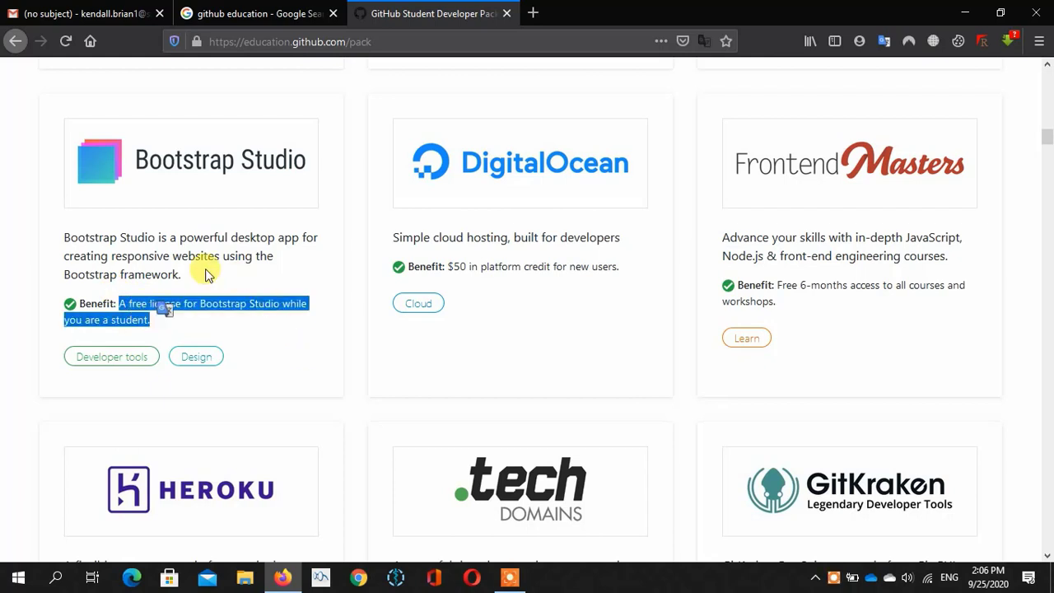
{"action": "left_click_drag", "start_coordinate": [154, 254], "coordinate": [218, 249]}
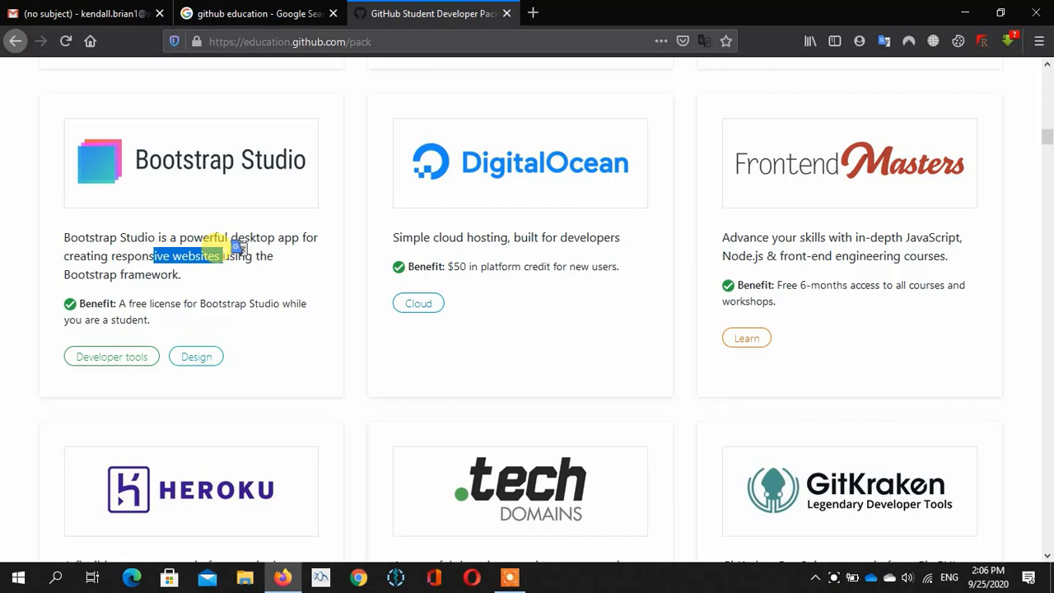
{"action": "left_click", "coordinate": [308, 368]}
{"action": "scroll", "coordinate": [837, 337], "scroll_direction": "down", "scroll_amount": 3}
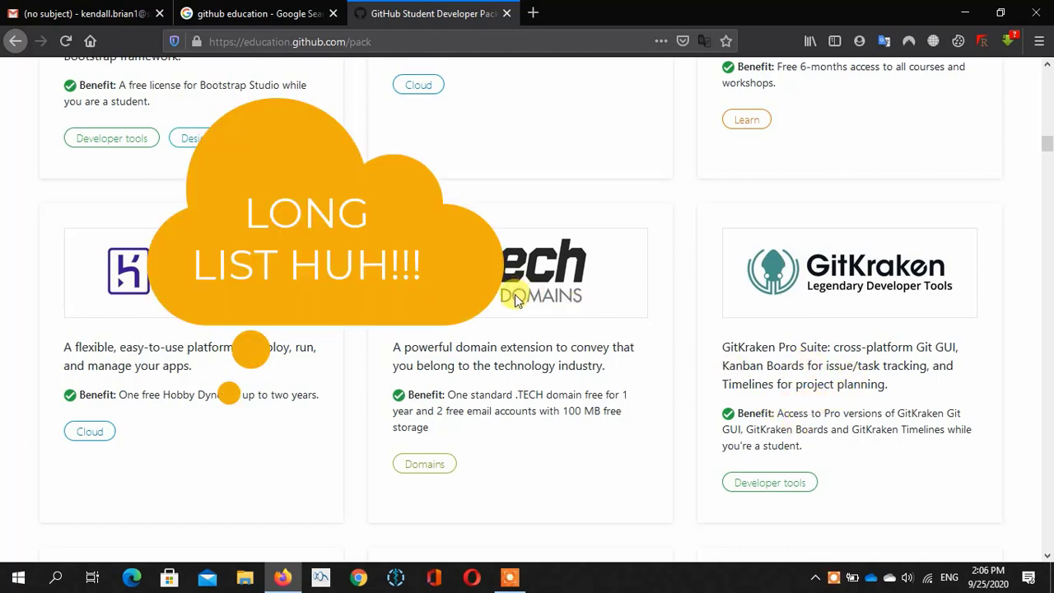
- Highlight the free .TECH domain benefit
{"action": "left_click_drag", "start_coordinate": [445, 394], "coordinate": [631, 397]}
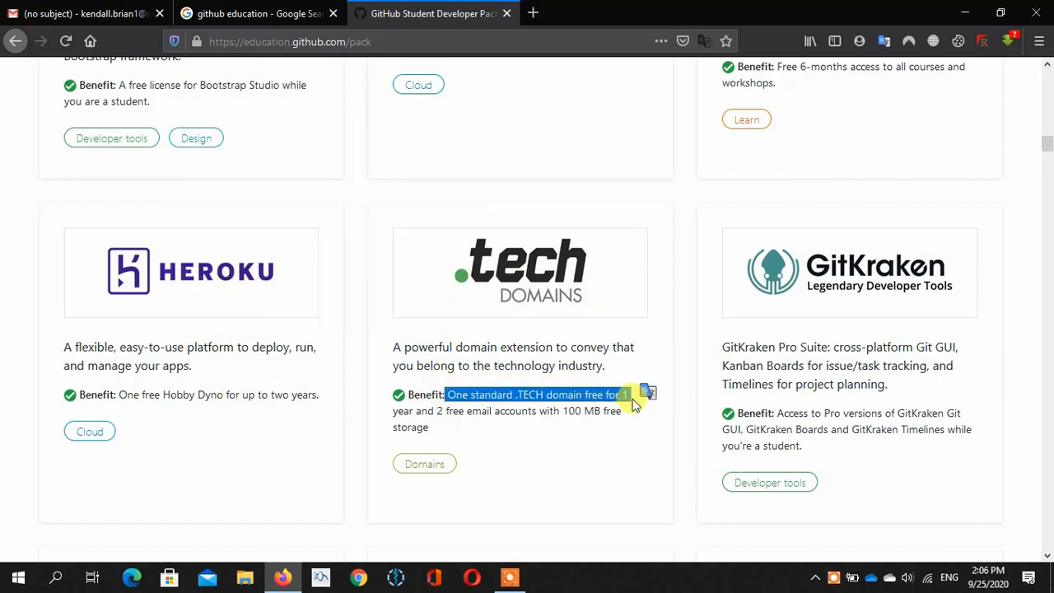
{"action": "left_click", "coordinate": [539, 463]}
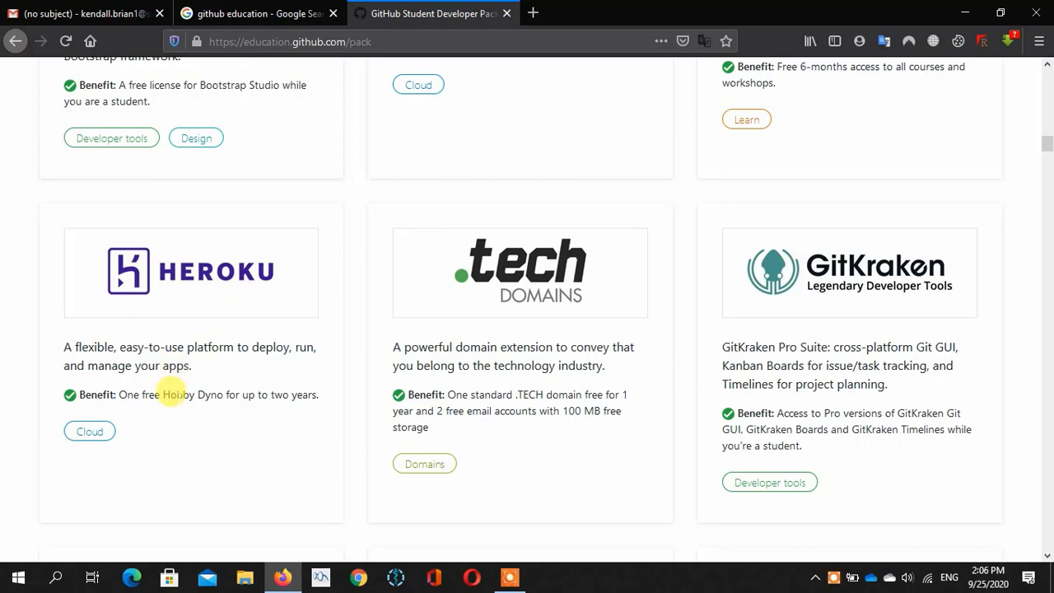
{"action": "scroll", "coordinate": [175, 399], "scroll_direction": "down", "scroll_amount": 5}
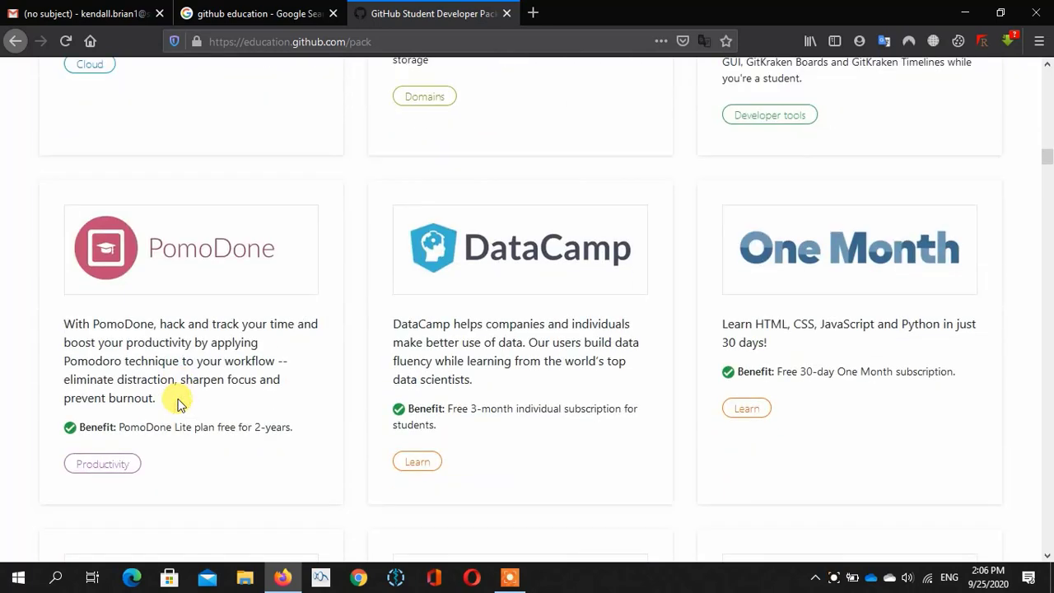
- Scroll further, highlighting the DataCamp and One Month free subscriptions
{"action": "scroll", "coordinate": [176, 402], "scroll_direction": "down", "scroll_amount": 1}
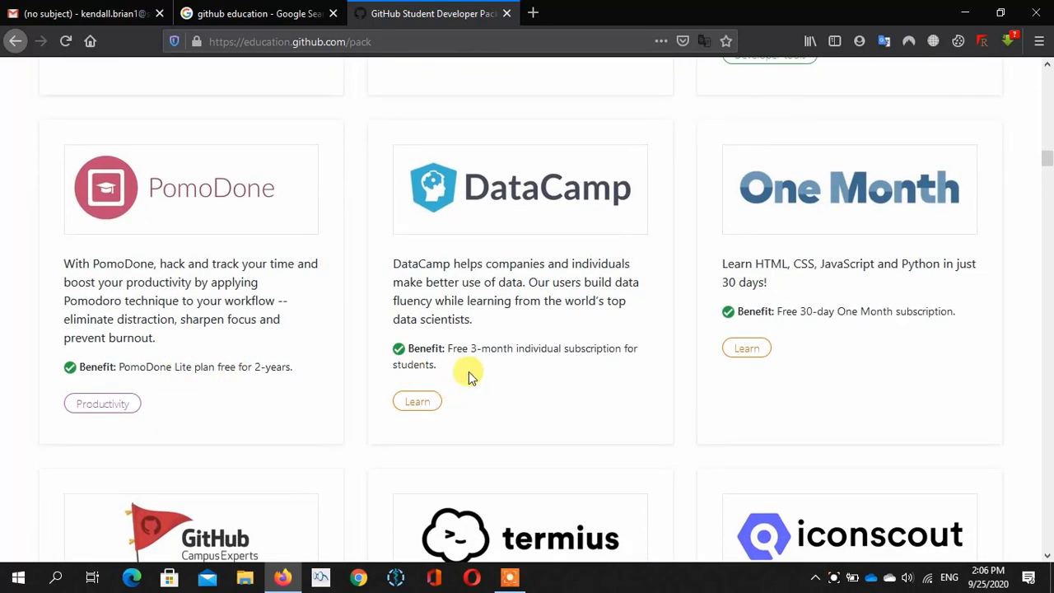
{"action": "left_click_drag", "start_coordinate": [450, 348], "coordinate": [548, 348]}
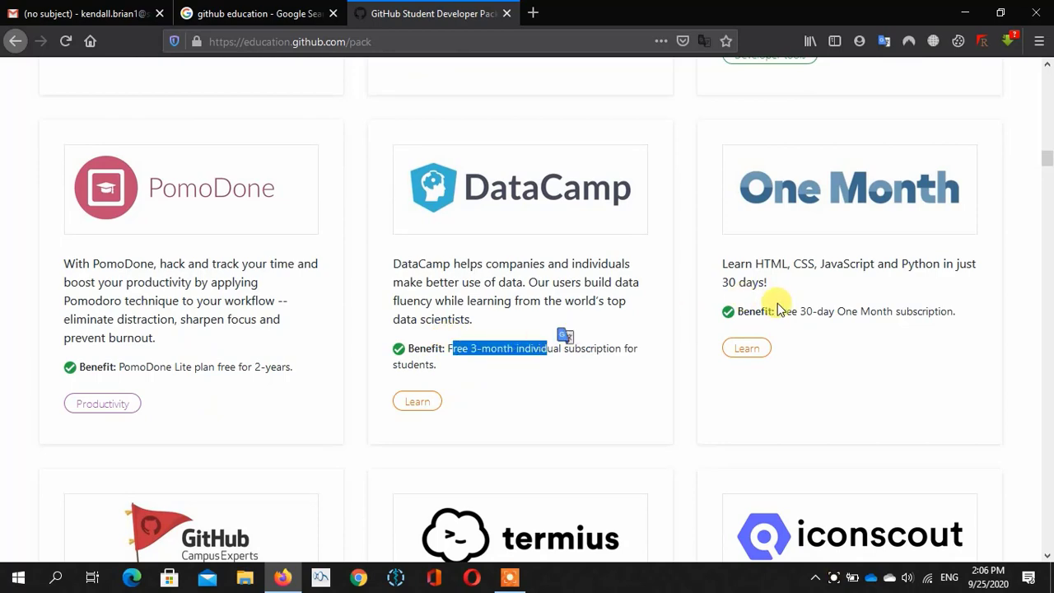
{"action": "left_click_drag", "start_coordinate": [777, 311], "coordinate": [833, 331]}
{"action": "scroll", "coordinate": [748, 416], "scroll_direction": "down", "scroll_amount": 5}
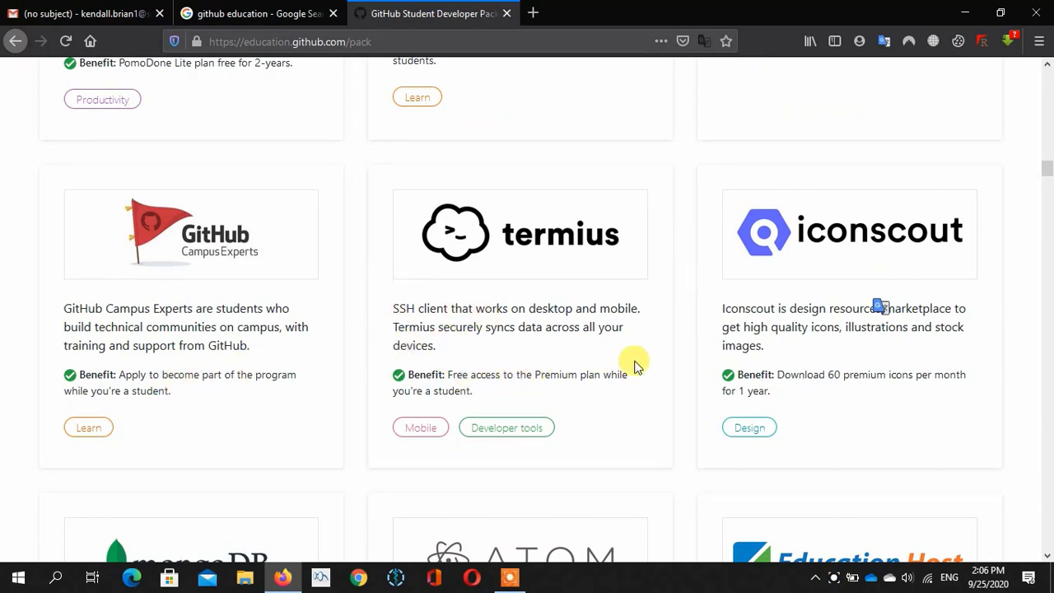
{"action": "scroll", "coordinate": [634, 365], "scroll_direction": "down", "scroll_amount": 1}
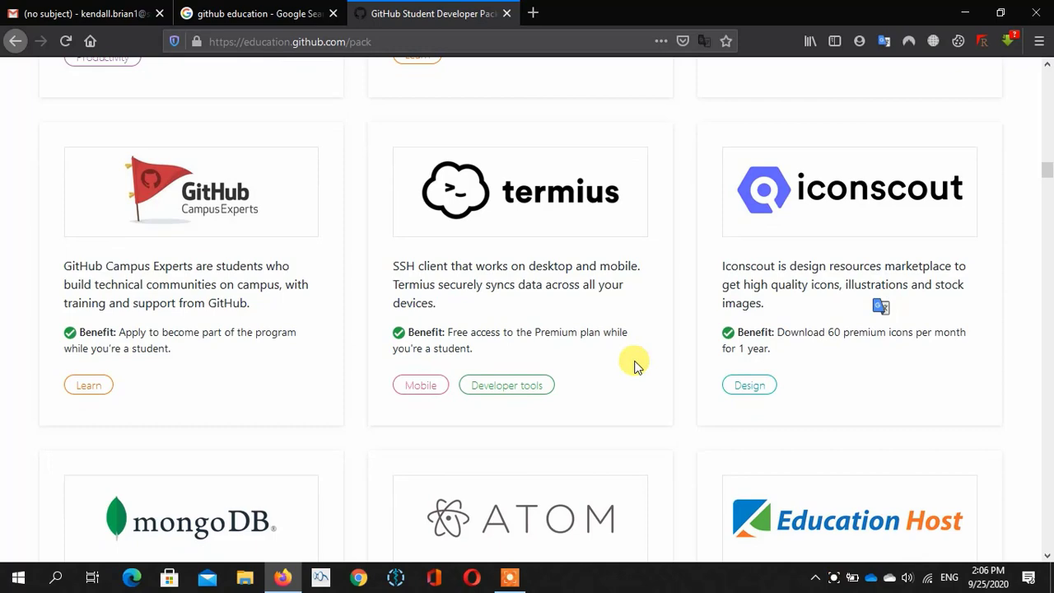
{"action": "scroll", "coordinate": [633, 366], "scroll_direction": "down", "scroll_amount": 4}
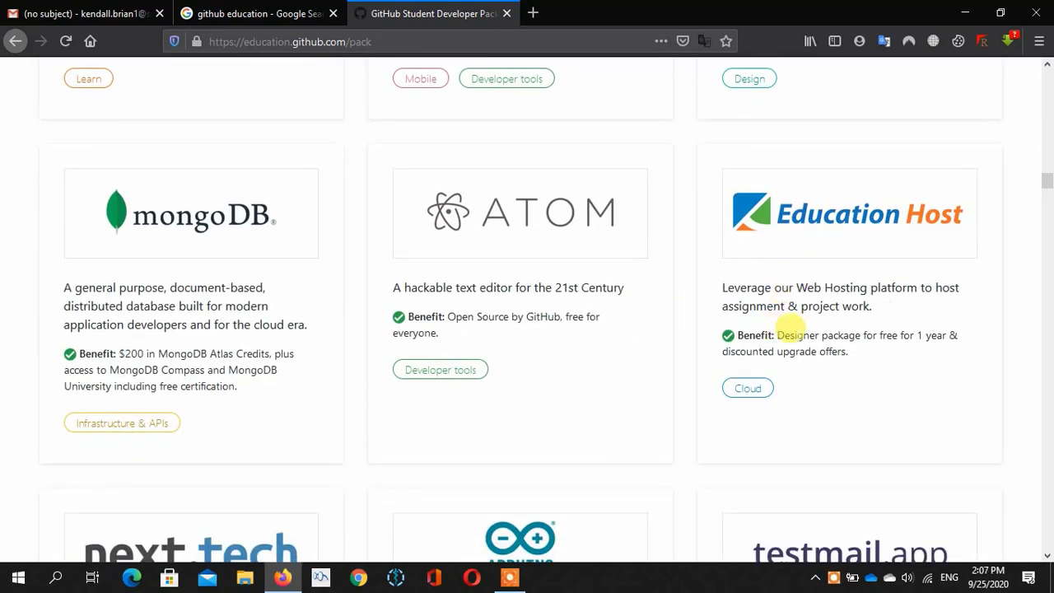
{"action": "left_click_drag", "start_coordinate": [778, 334], "coordinate": [909, 334]}
{"action": "left_click", "coordinate": [559, 370]}
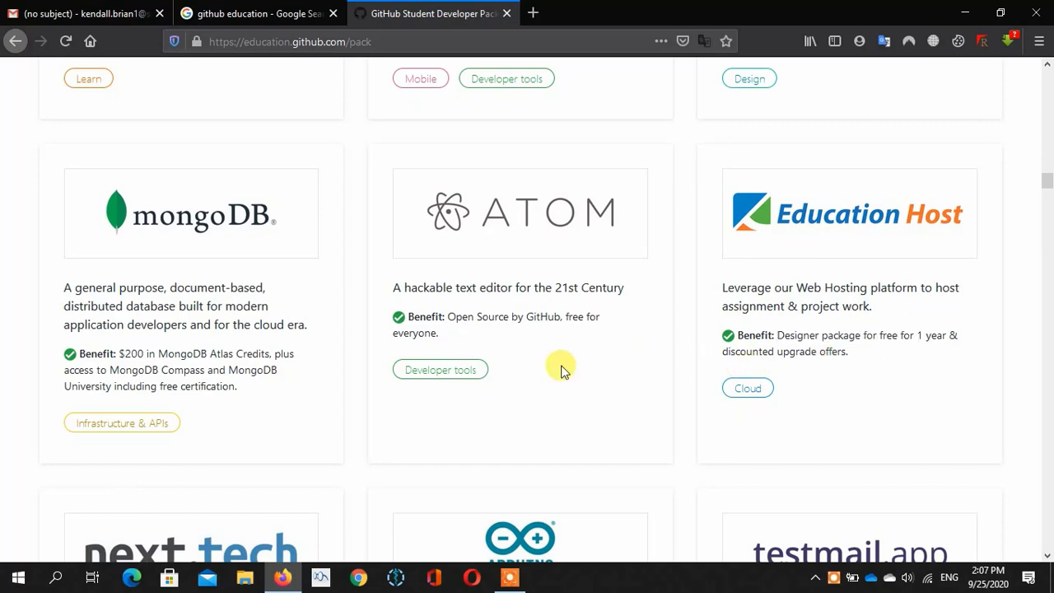
{"action": "scroll", "coordinate": [560, 369], "scroll_direction": "down", "scroll_amount": 3}
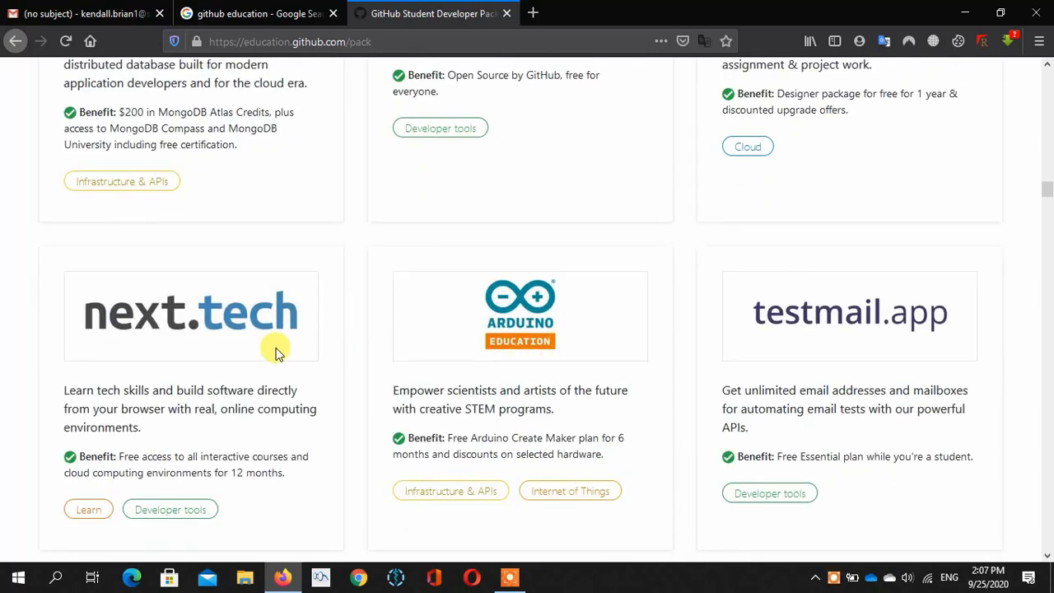
{"action": "scroll", "coordinate": [276, 352], "scroll_direction": "down", "scroll_amount": 2}
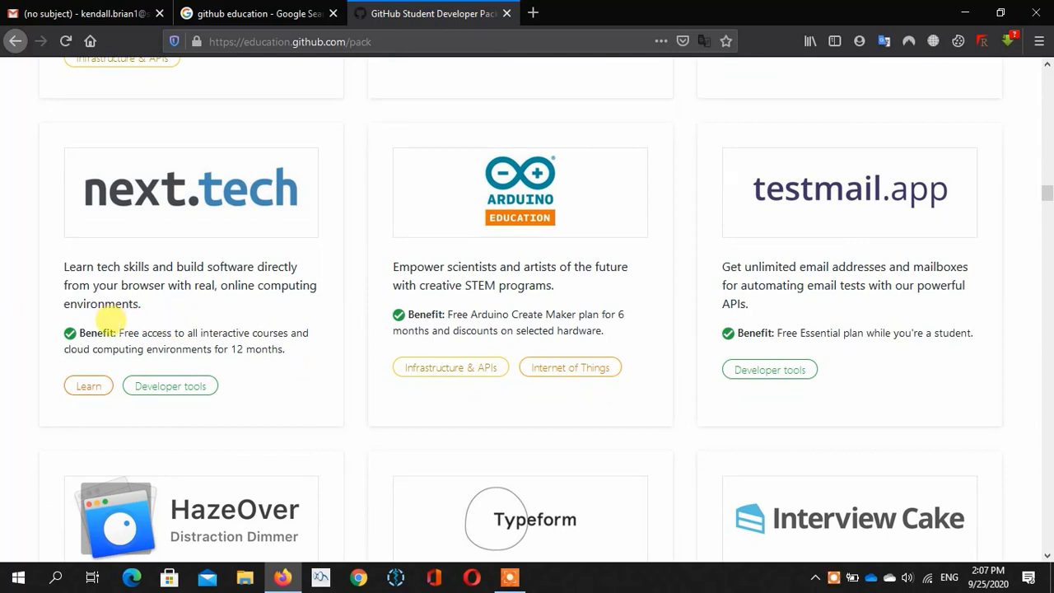
{"action": "left_click_drag", "start_coordinate": [118, 333], "coordinate": [298, 332]}
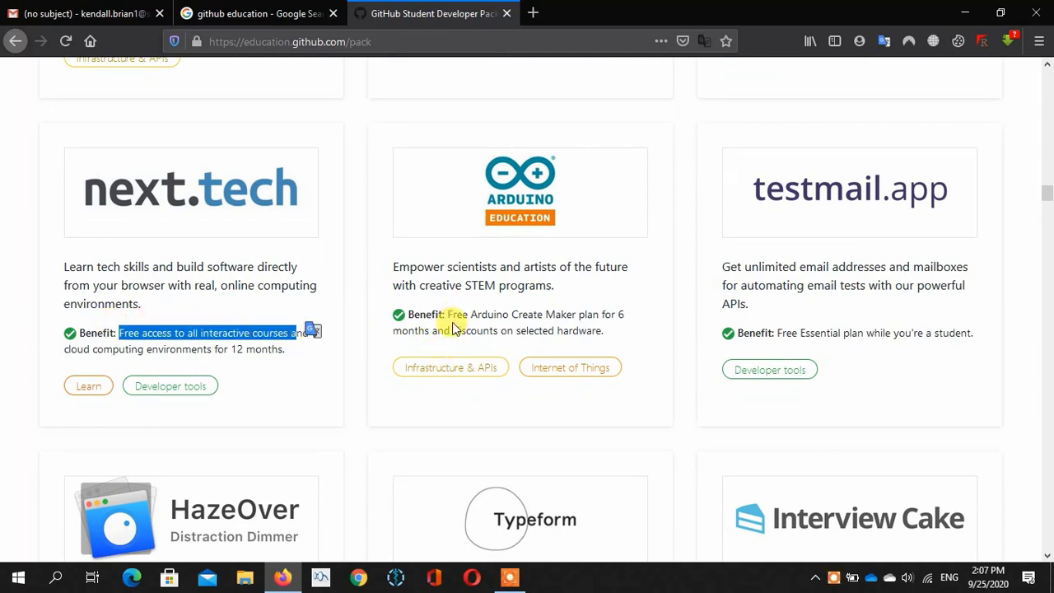
{"action": "left_click_drag", "start_coordinate": [447, 313], "coordinate": [606, 331]}
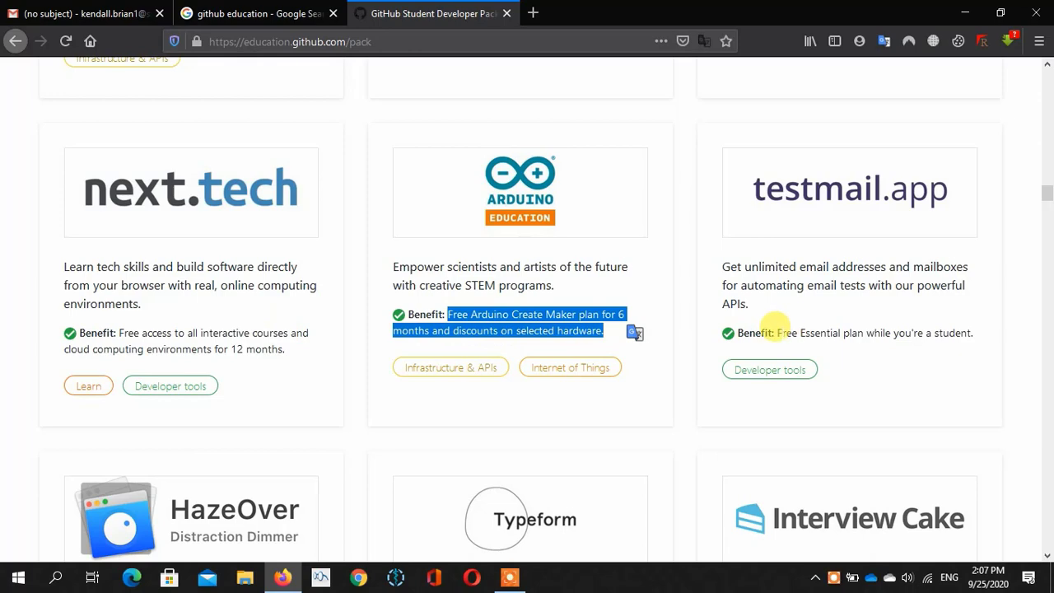
{"action": "left_click_drag", "start_coordinate": [777, 333], "coordinate": [948, 329]}
{"action": "left_click", "coordinate": [944, 421]}
{"action": "scroll", "coordinate": [944, 420], "scroll_direction": "down", "scroll_amount": 3}
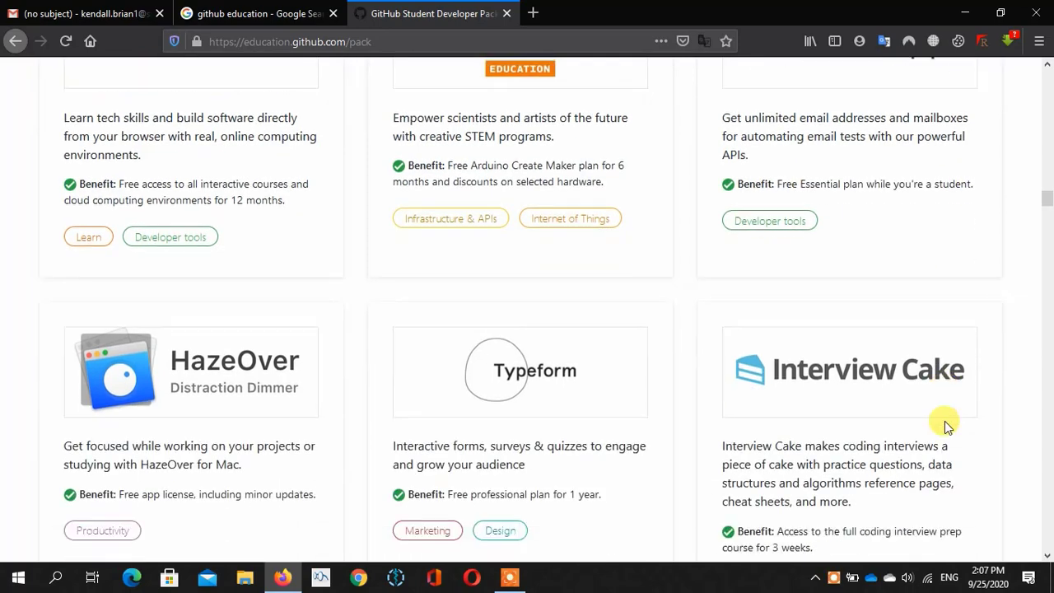
{"action": "scroll", "coordinate": [944, 420], "scroll_direction": "up", "scroll_amount": 1}
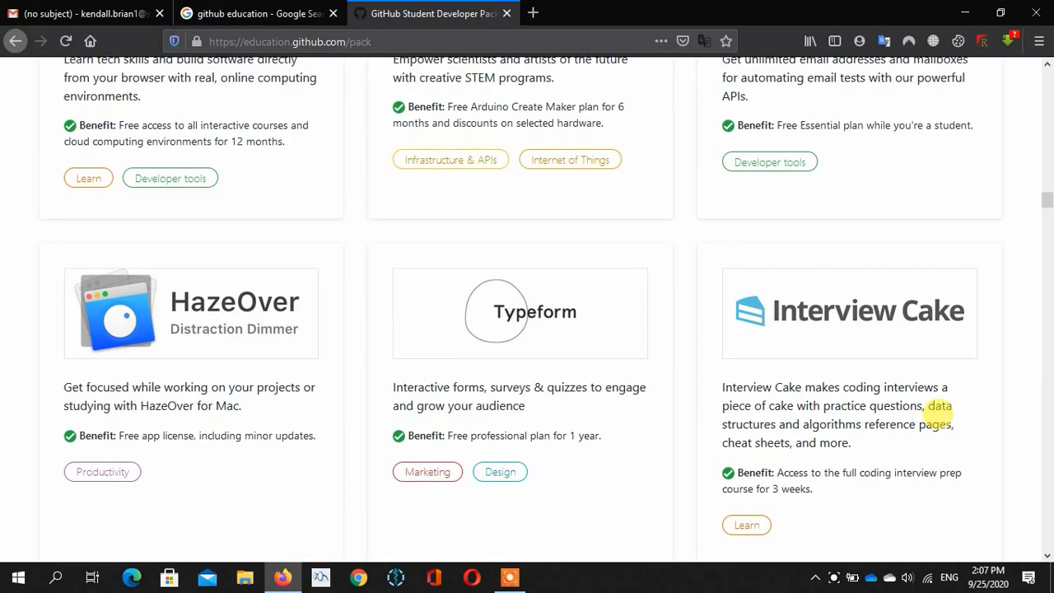
{"action": "scroll", "coordinate": [944, 420], "scroll_direction": "up", "scroll_amount": 1}
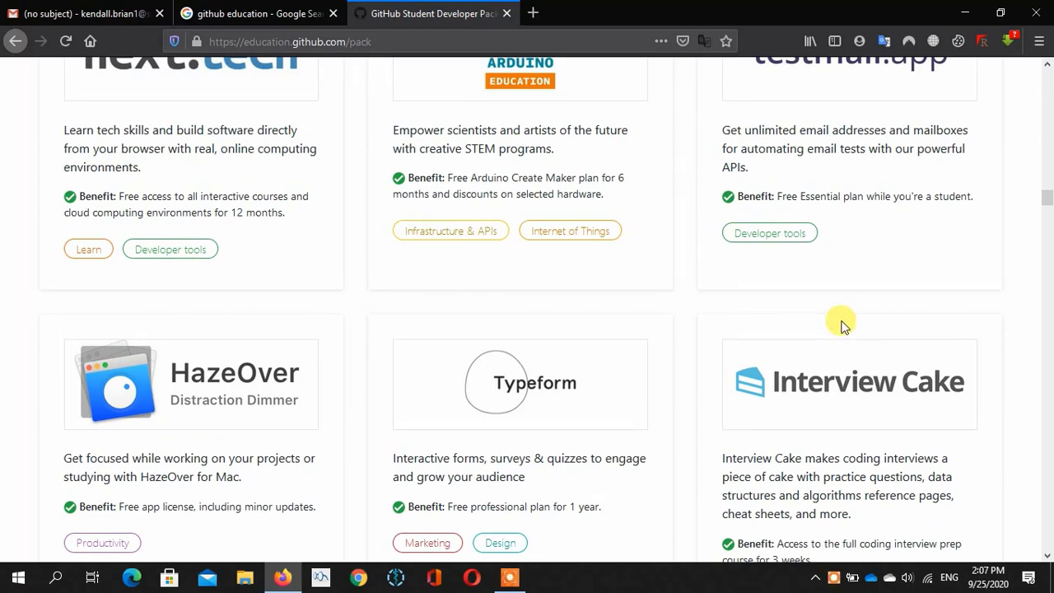
{"action": "scroll", "coordinate": [735, 296], "scroll_direction": "down", "scroll_amount": 3}
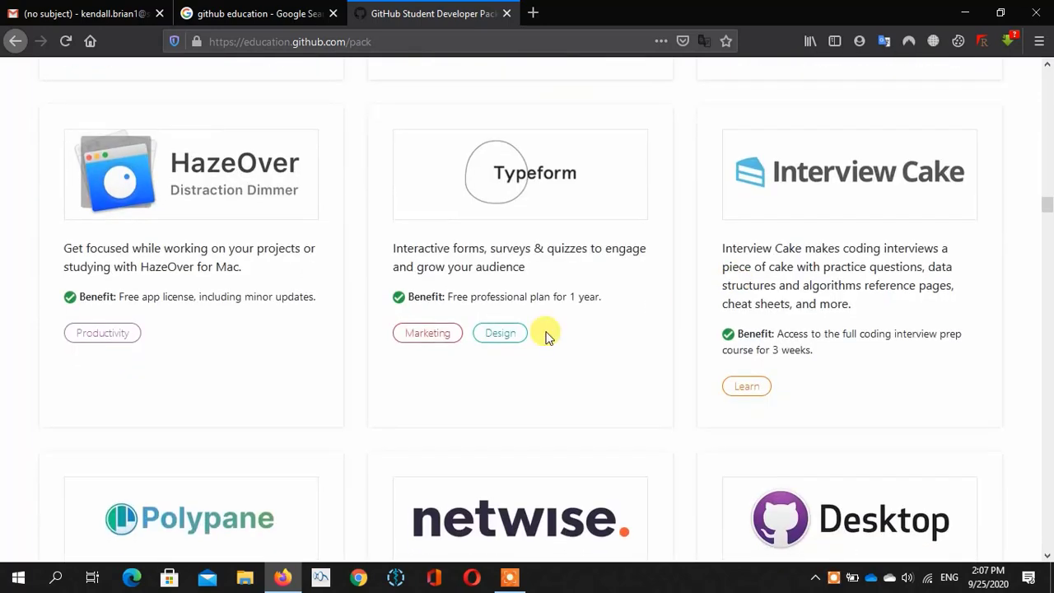
{"action": "scroll", "coordinate": [418, 374], "scroll_direction": "down", "scroll_amount": 8}
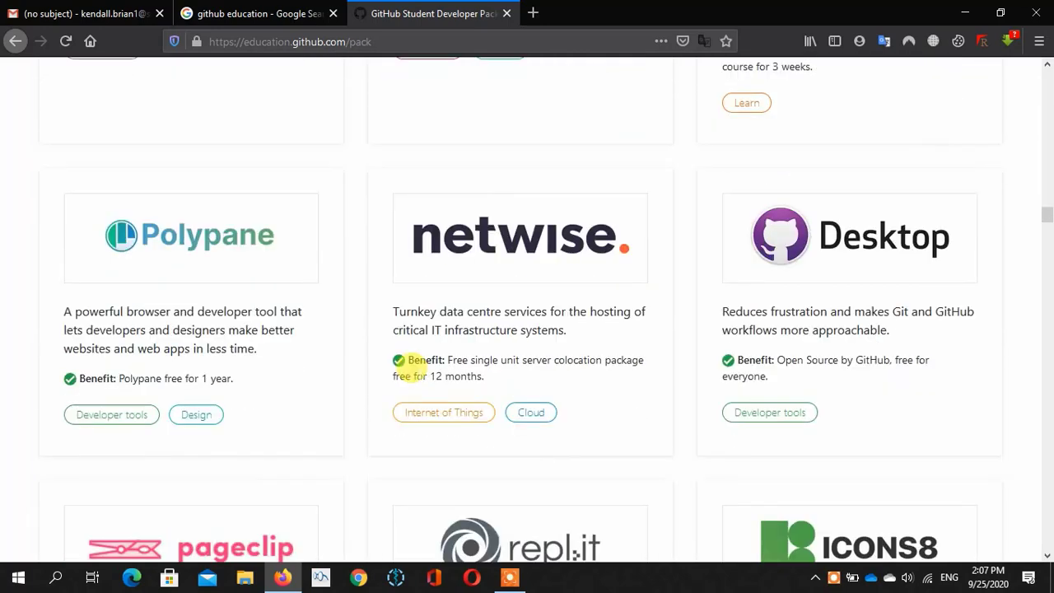
{"action": "scroll", "coordinate": [411, 365], "scroll_direction": "down", "scroll_amount": 9}
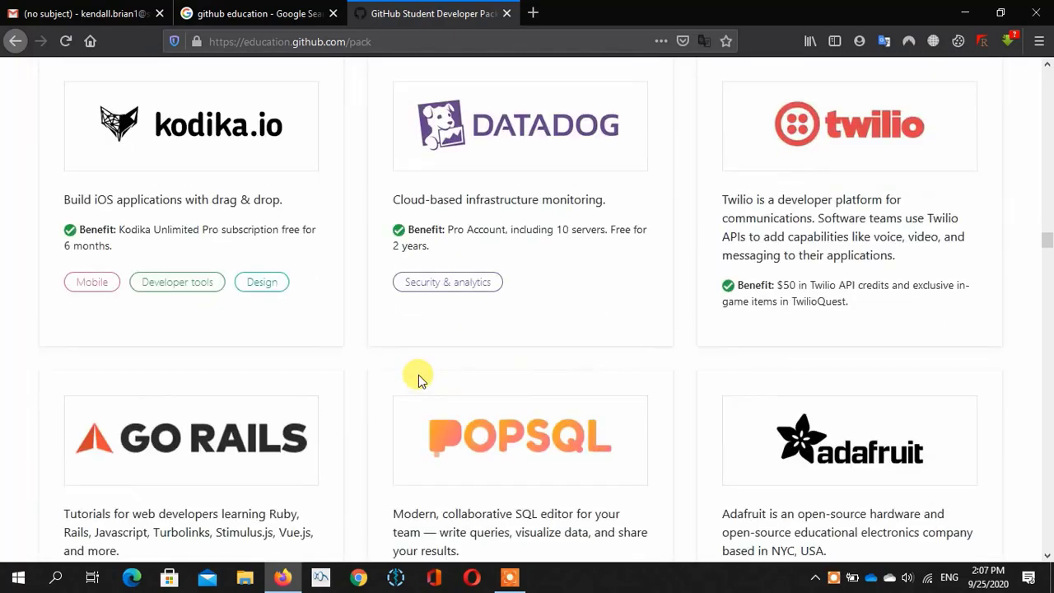
{"action": "scroll", "coordinate": [418, 379], "scroll_direction": "up", "scroll_amount": 3}
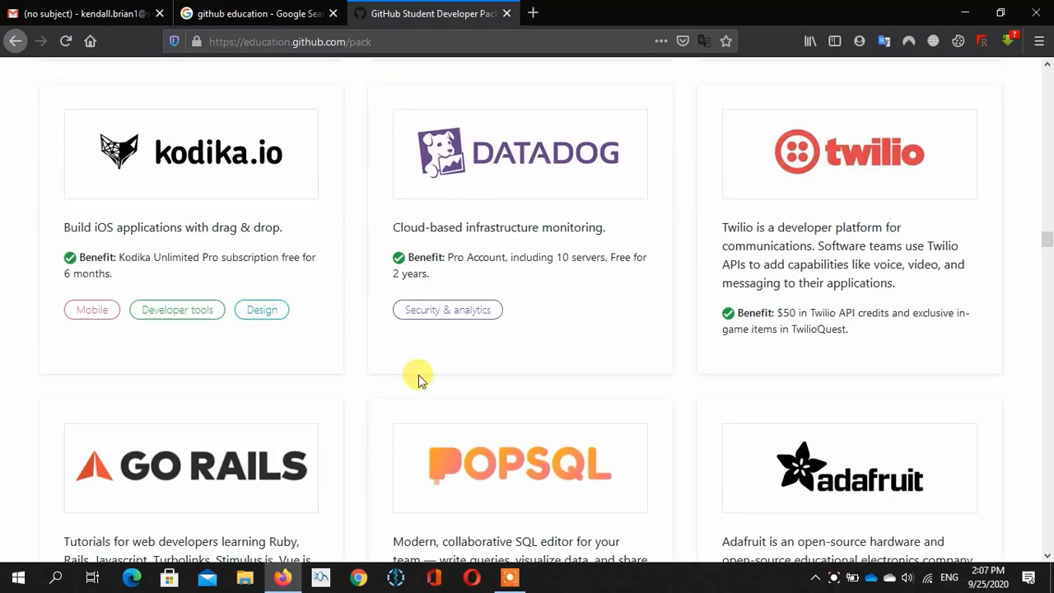
{"action": "scroll", "coordinate": [418, 374], "scroll_direction": "down", "scroll_amount": 8}
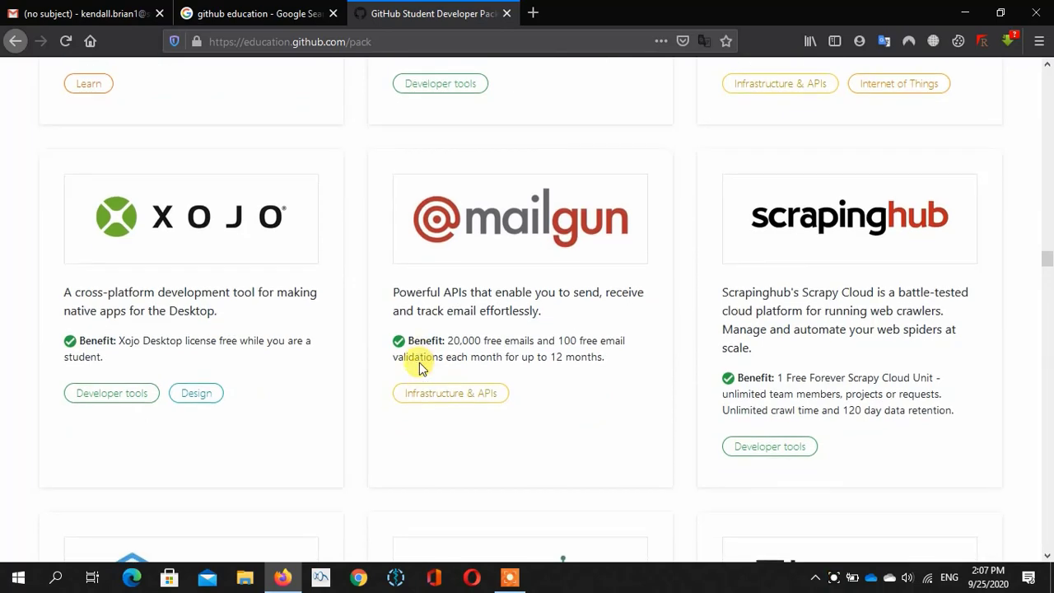
{"action": "scroll", "coordinate": [419, 366], "scroll_direction": "down", "scroll_amount": 7}
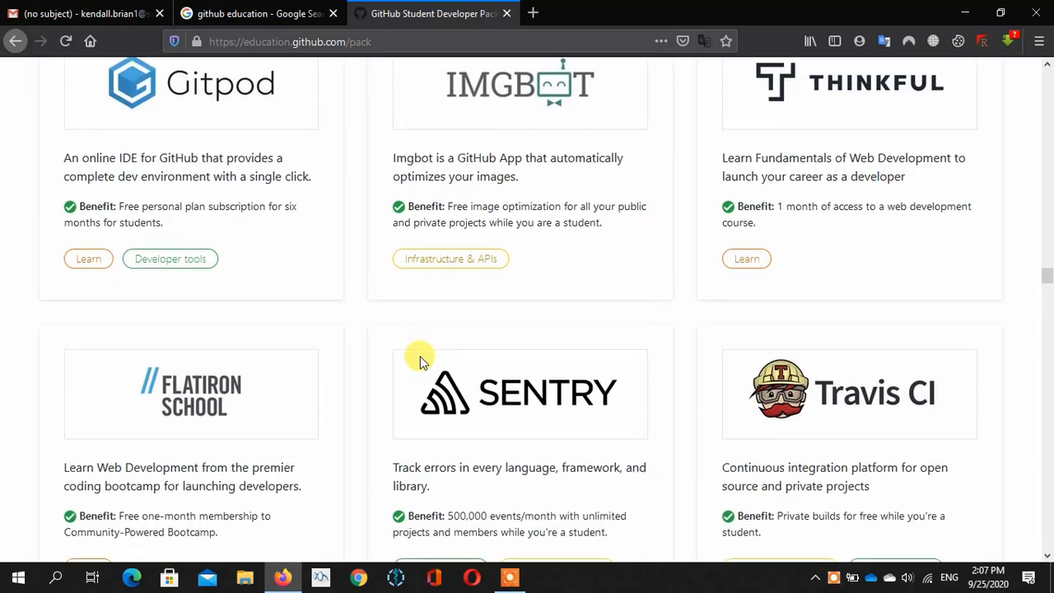
{"action": "scroll", "coordinate": [420, 362], "scroll_direction": "down", "scroll_amount": 9}
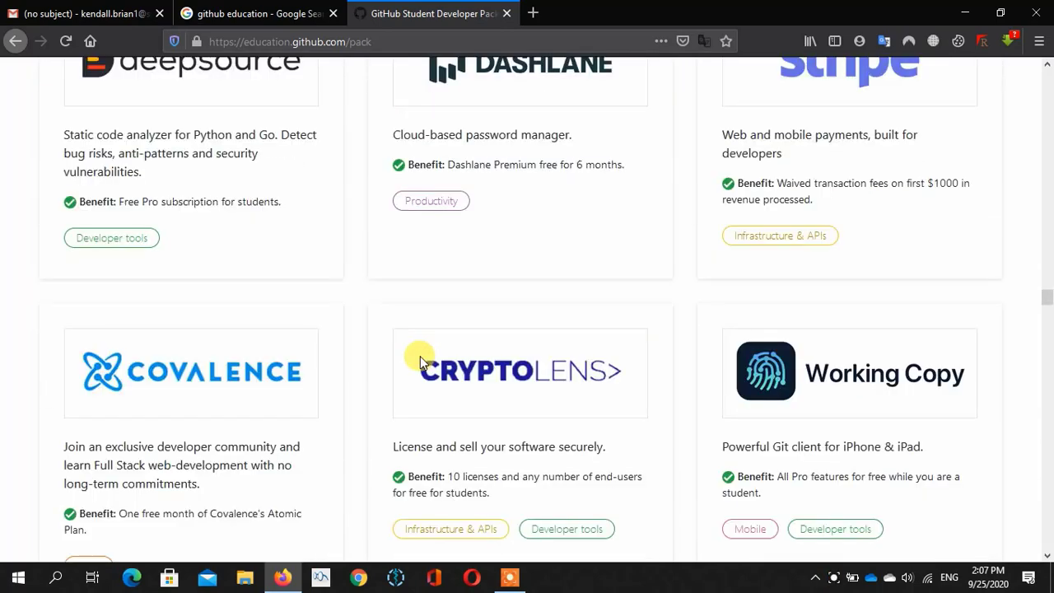
{"action": "scroll", "coordinate": [420, 362], "scroll_direction": "up", "scroll_amount": 2}
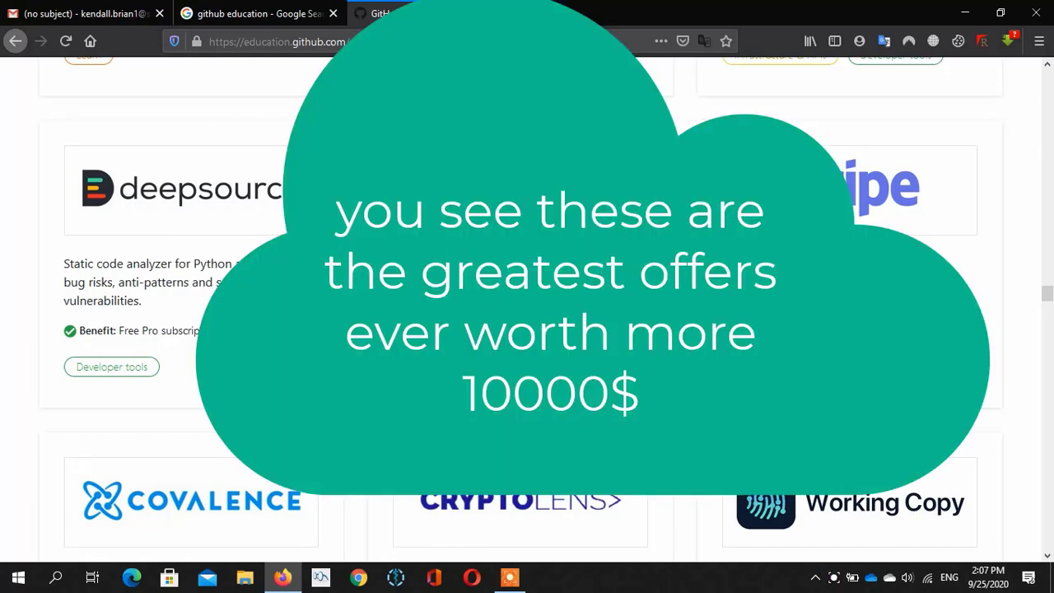
- Scroll past offers like EverSQL, Transloadit and Phrase down to the page footer
{"action": "scroll", "coordinate": [527, 313], "scroll_direction": "down", "scroll_amount": 1}
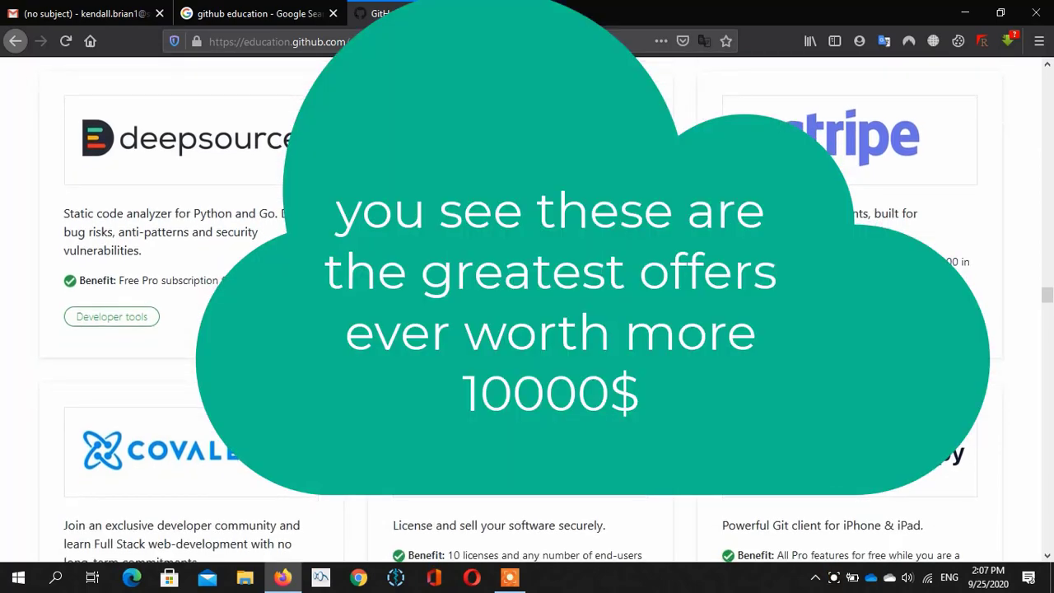
{"action": "scroll", "coordinate": [527, 313], "scroll_direction": "down", "scroll_amount": 3}
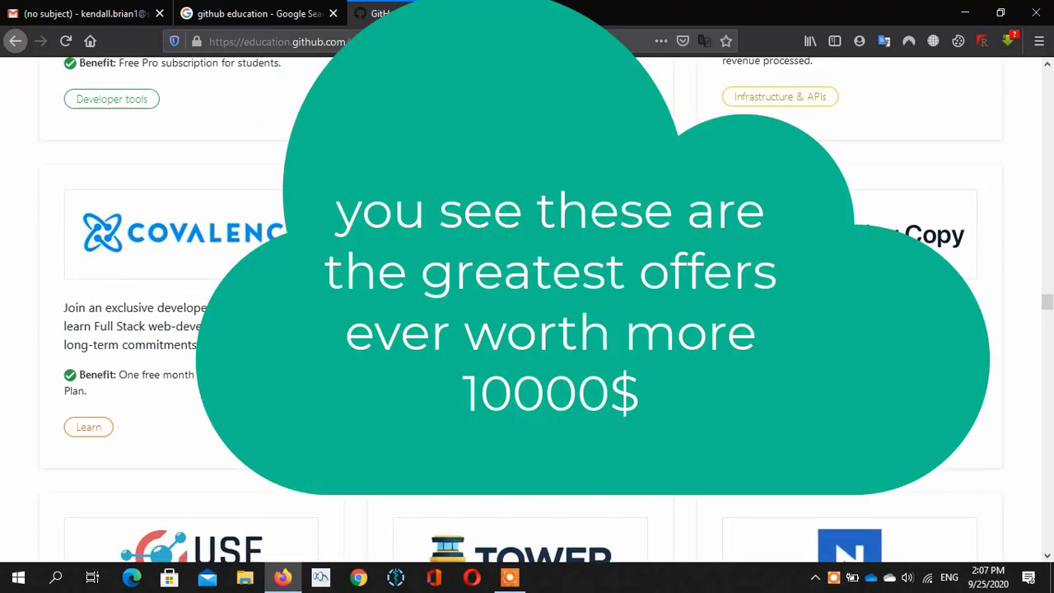
{"action": "scroll", "coordinate": [606, 424], "scroll_direction": "down", "scroll_amount": 1}
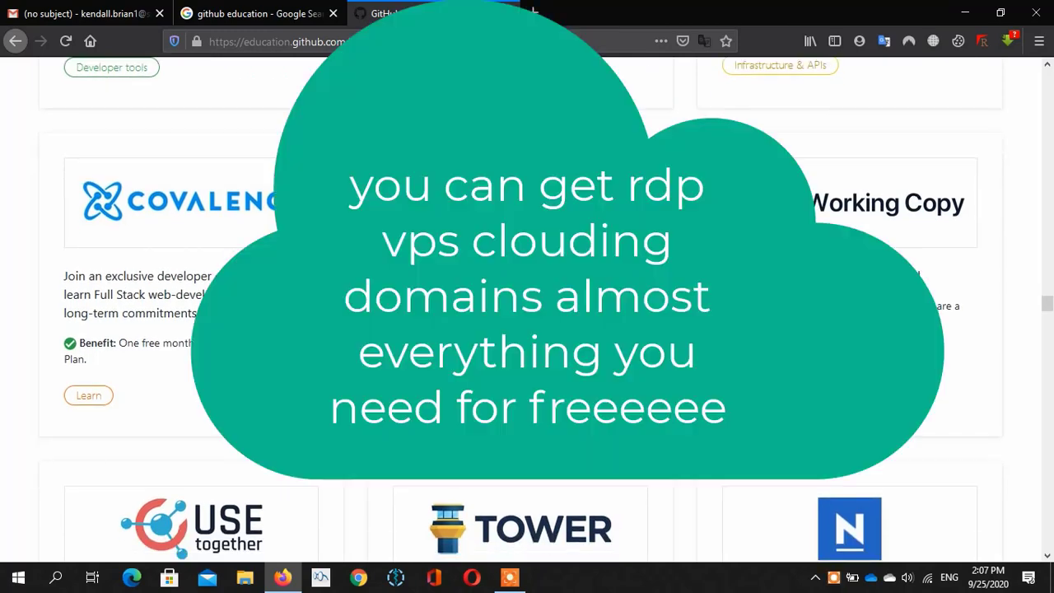
{"action": "scroll", "coordinate": [605, 420], "scroll_direction": "down", "scroll_amount": 1}
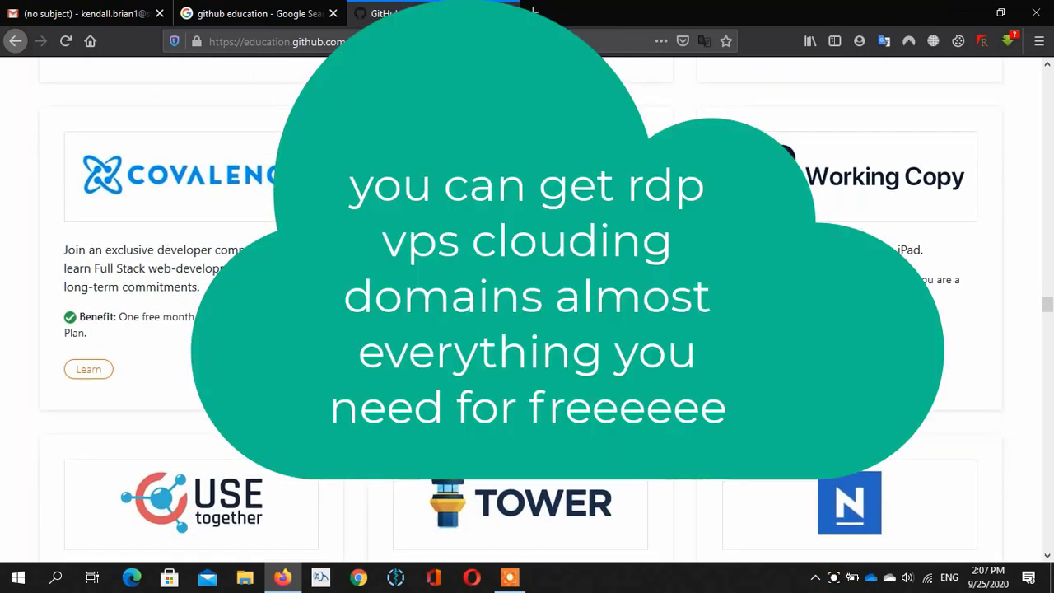
{"action": "scroll", "coordinate": [526, 313], "scroll_direction": "down", "scroll_amount": 6}
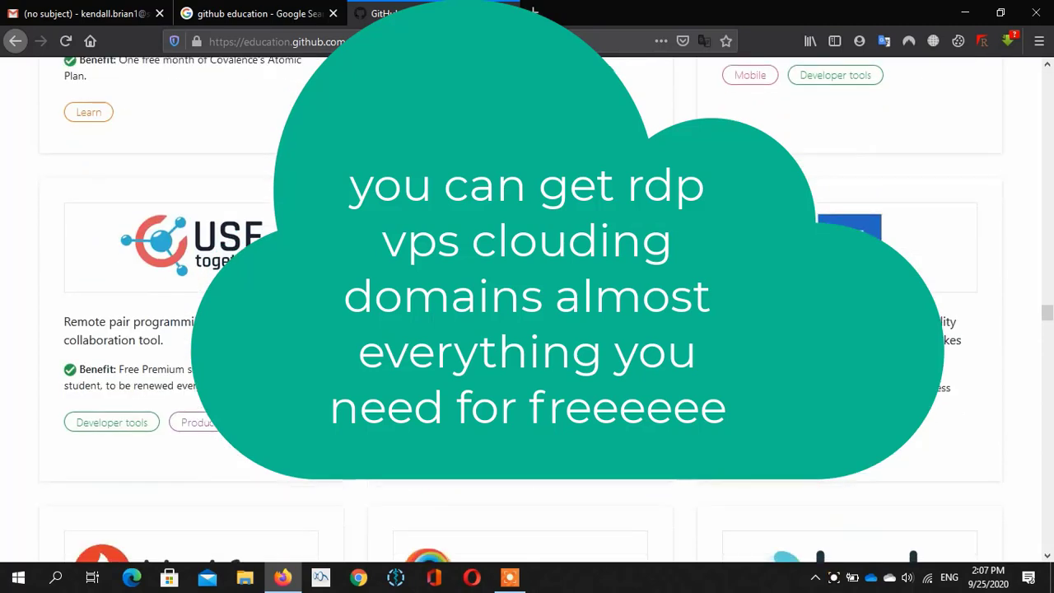
{"action": "scroll", "coordinate": [484, 403], "scroll_direction": "down", "scroll_amount": 2}
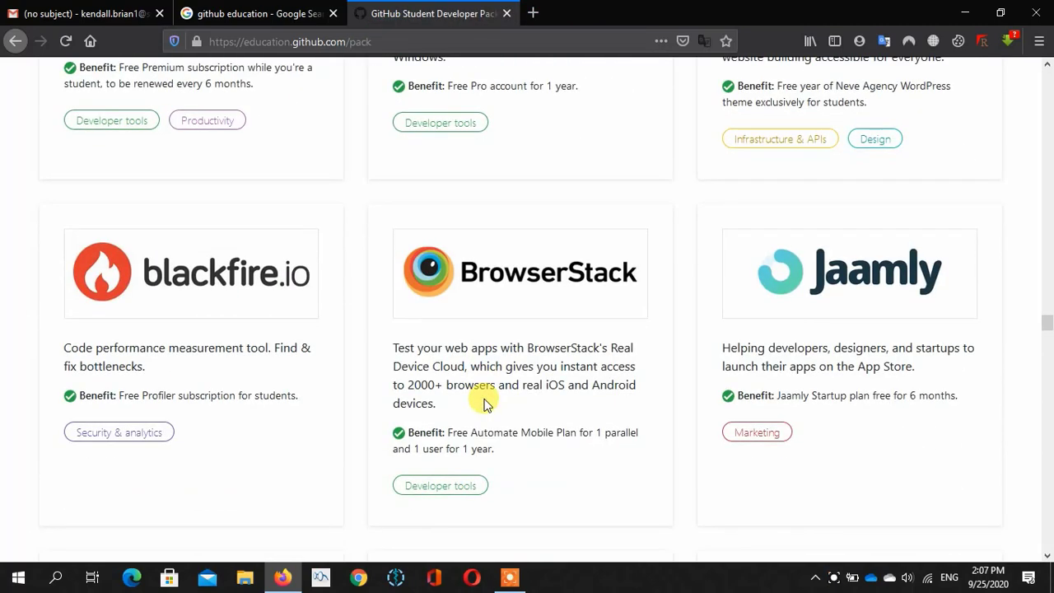
{"action": "scroll", "coordinate": [484, 403], "scroll_direction": "down", "scroll_amount": 1}
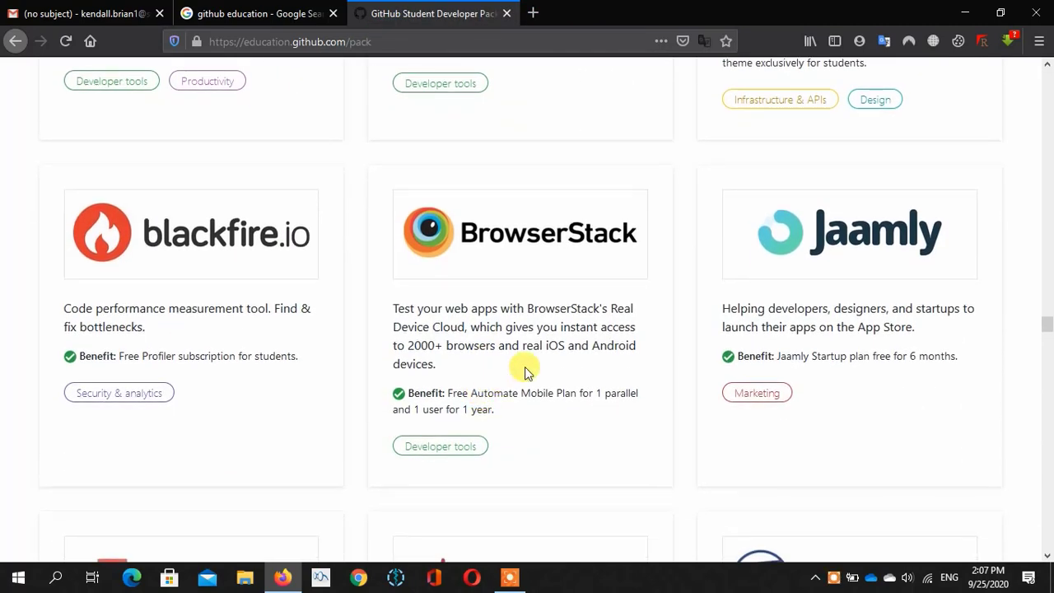
{"action": "scroll", "coordinate": [525, 369], "scroll_direction": "down", "scroll_amount": 2}
{"action": "scroll", "coordinate": [524, 369], "scroll_direction": "down", "scroll_amount": 4}
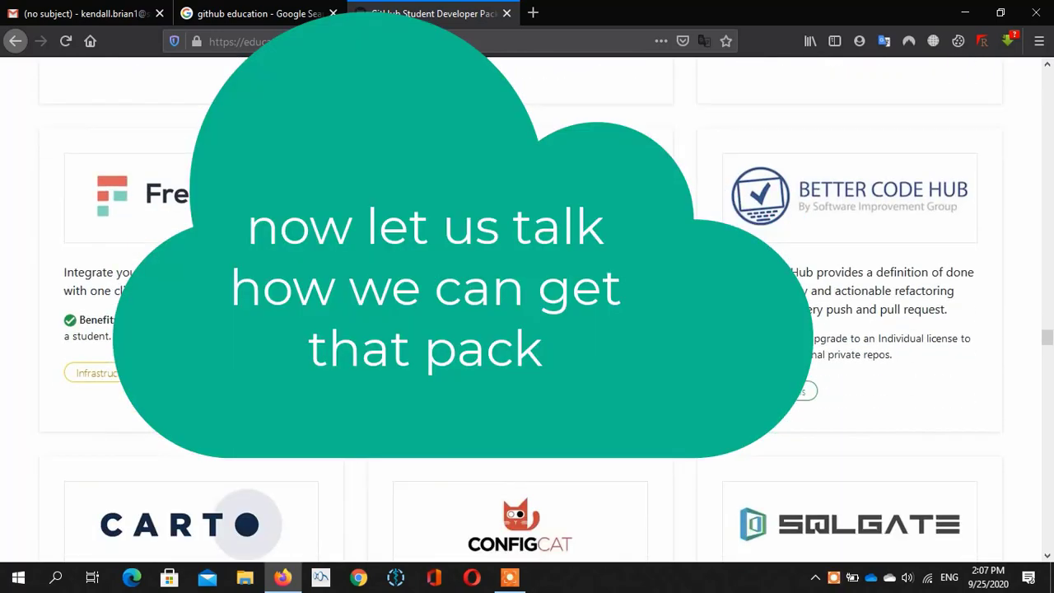
{"action": "scroll", "coordinate": [525, 368], "scroll_direction": "down", "scroll_amount": 5}
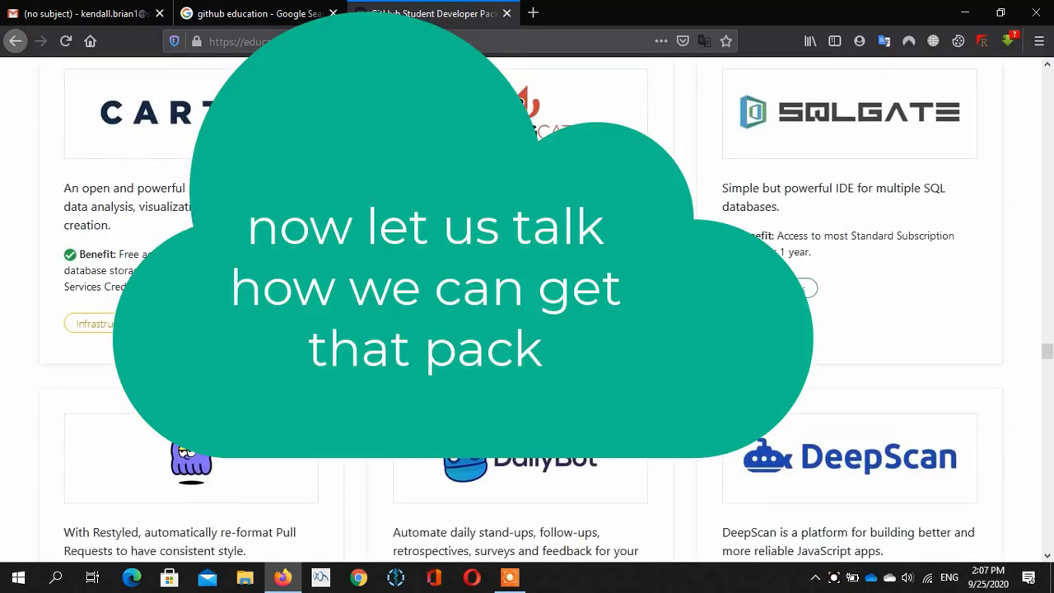
{"action": "scroll", "coordinate": [525, 368], "scroll_direction": "down", "scroll_amount": 4}
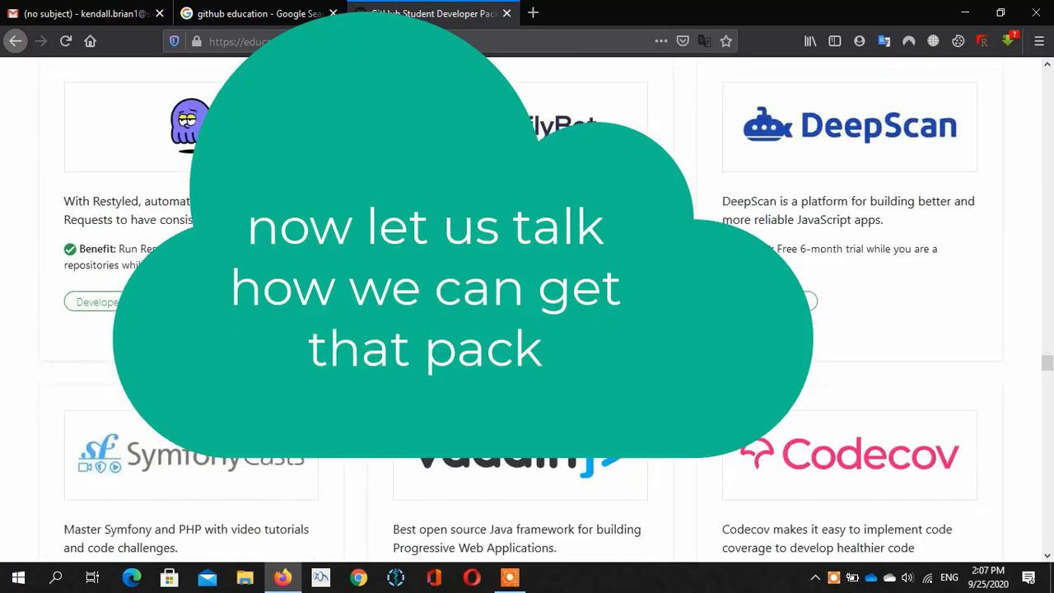
{"action": "scroll", "coordinate": [527, 372], "scroll_direction": "down", "scroll_amount": 7}
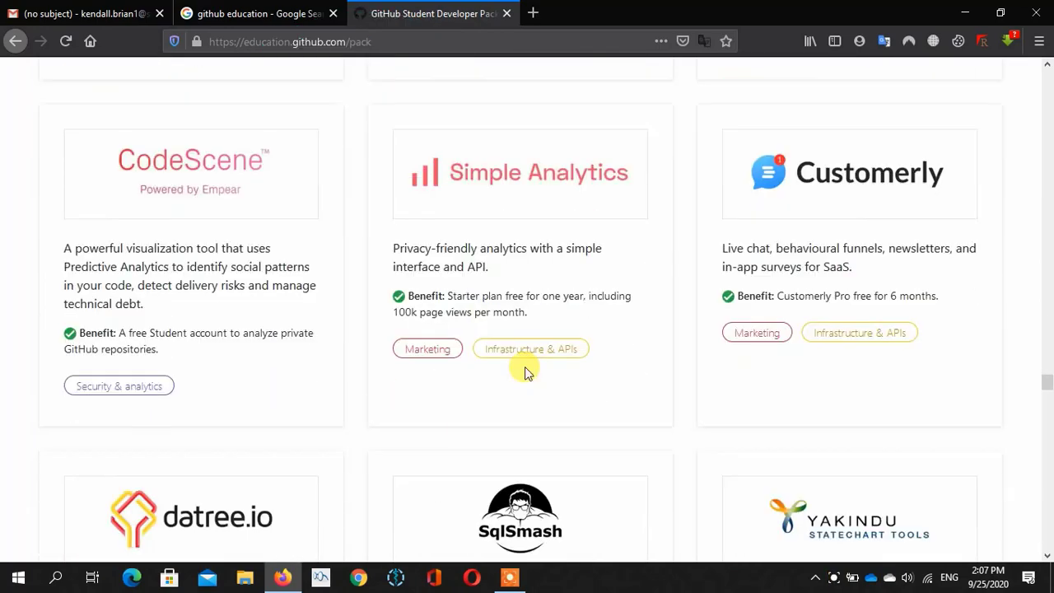
{"action": "scroll", "coordinate": [527, 372], "scroll_direction": "down", "scroll_amount": 5}
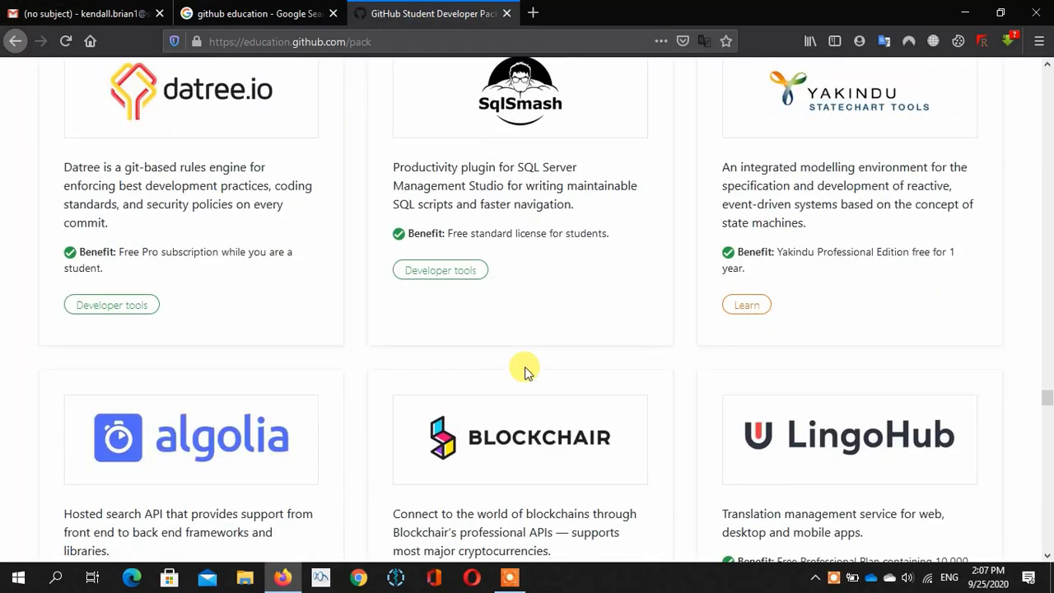
{"action": "scroll", "coordinate": [527, 372], "scroll_direction": "down", "scroll_amount": 7}
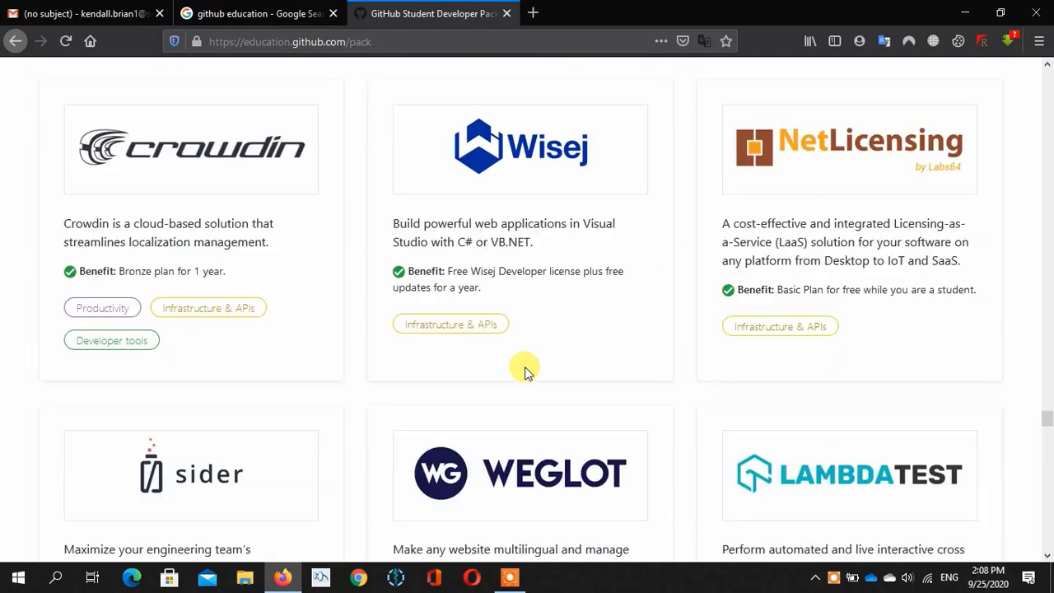
{"action": "scroll", "coordinate": [525, 367], "scroll_direction": "down", "scroll_amount": 6}
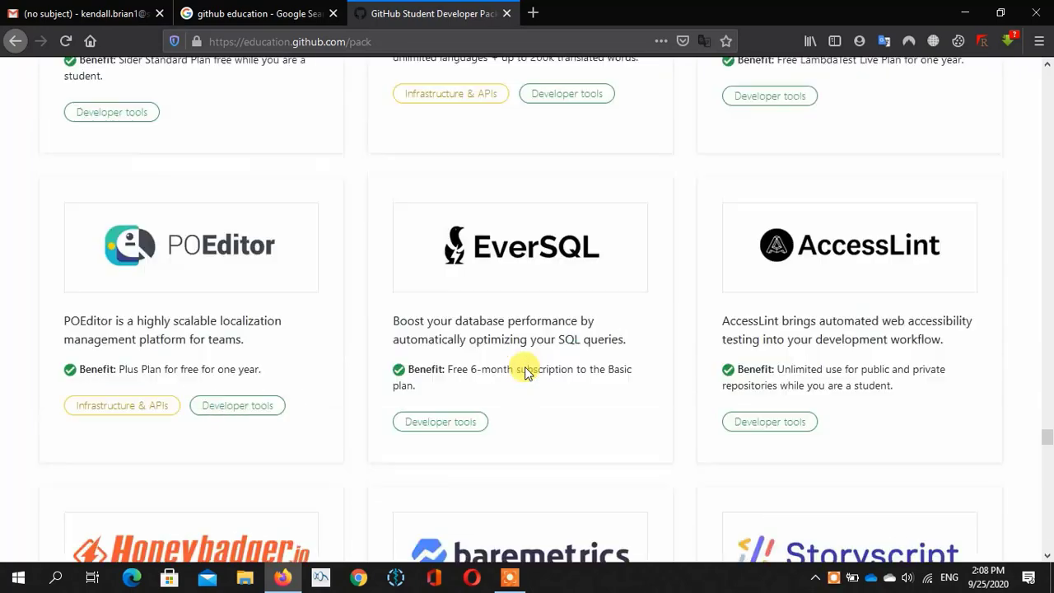
{"action": "scroll", "coordinate": [525, 366], "scroll_direction": "down", "scroll_amount": 10}
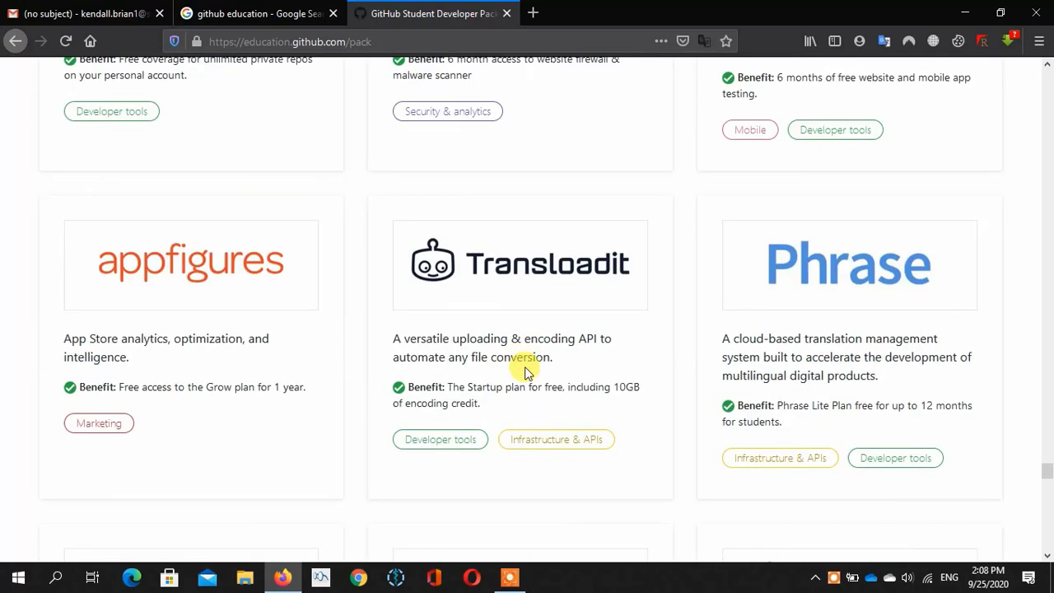
{"action": "scroll", "coordinate": [525, 370], "scroll_direction": "down", "scroll_amount": 10}
{"action": "scroll", "coordinate": [524, 371], "scroll_direction": "up", "scroll_amount": 1}
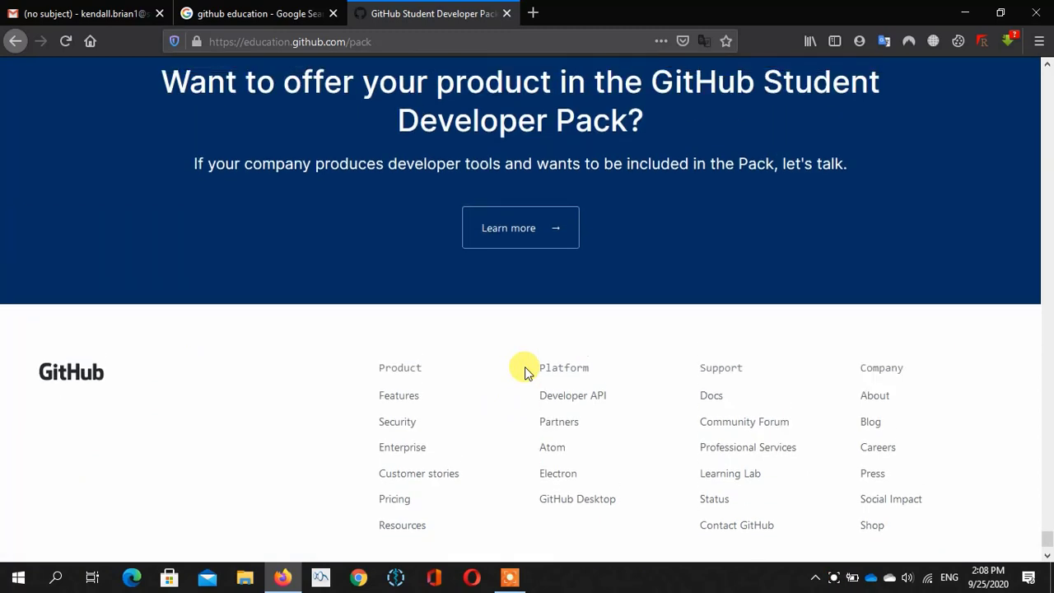
- Go back to the top of the pack page and choose Get your pack
{"action": "scroll", "coordinate": [524, 371], "scroll_direction": "up", "scroll_amount": 1}
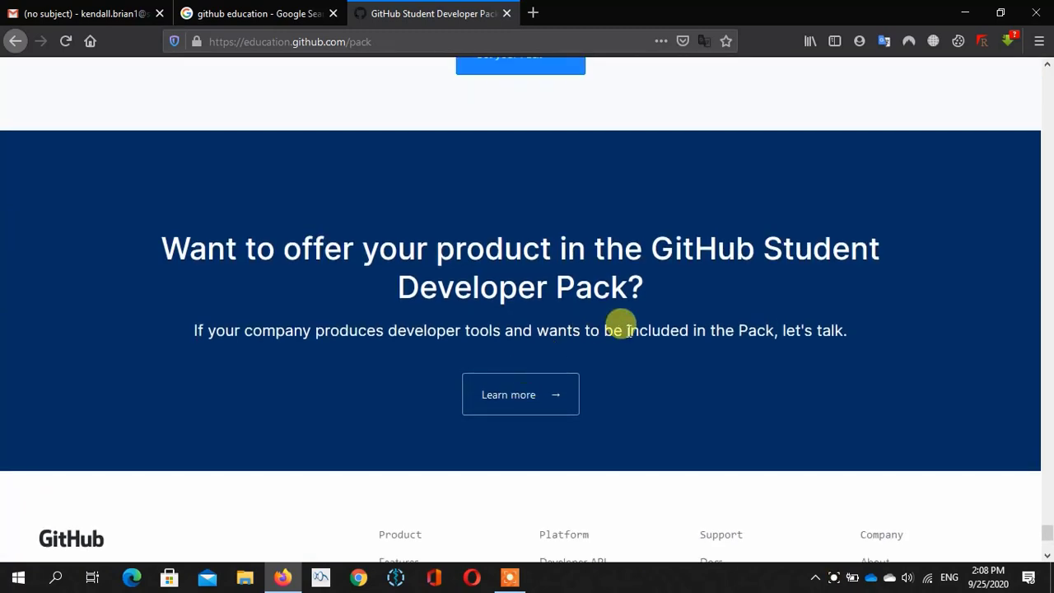
{"action": "scroll", "coordinate": [621, 322], "scroll_direction": "up", "scroll_amount": 5}
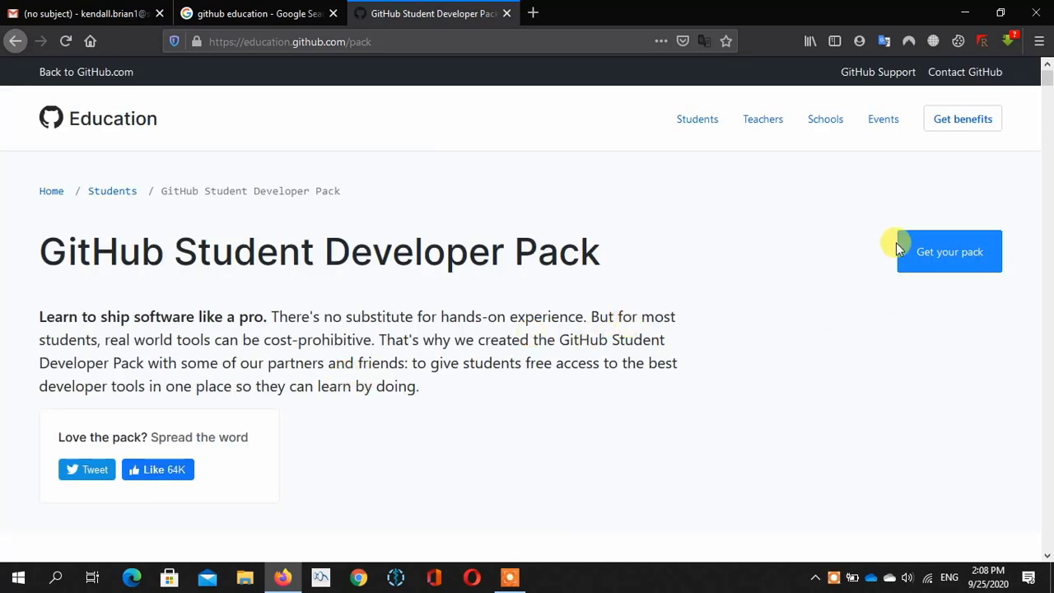
{"action": "left_click", "coordinate": [928, 268]}
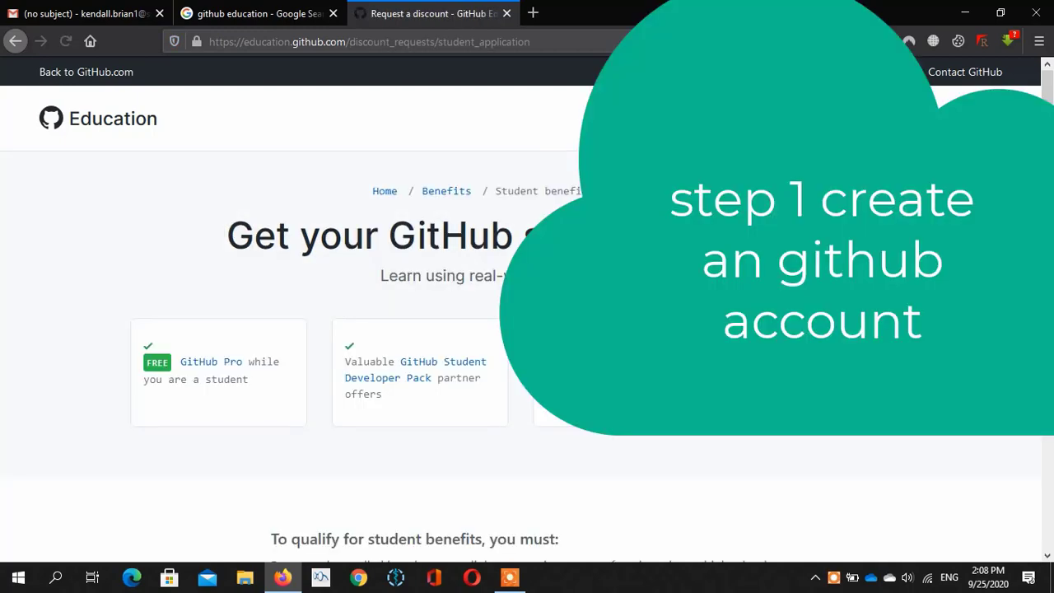
- At the school e-mail question, choose to add an address and open Email settings in a new tab
{"action": "scroll", "coordinate": [526, 330], "scroll_direction": "down", "scroll_amount": 5}
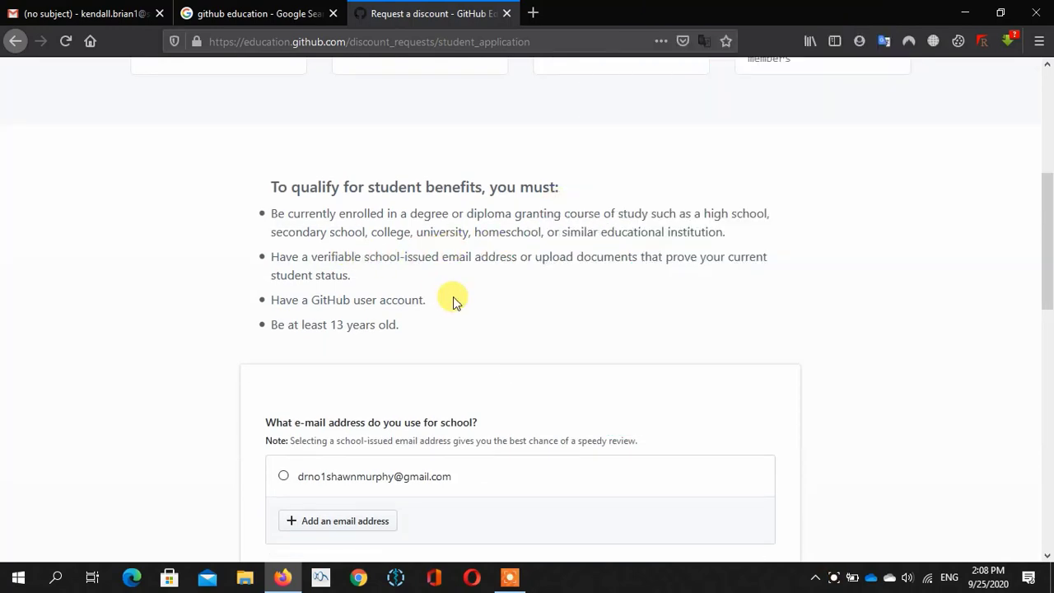
{"action": "scroll", "coordinate": [455, 300], "scroll_direction": "down", "scroll_amount": 1}
{"action": "scroll", "coordinate": [454, 300], "scroll_direction": "down", "scroll_amount": 2}
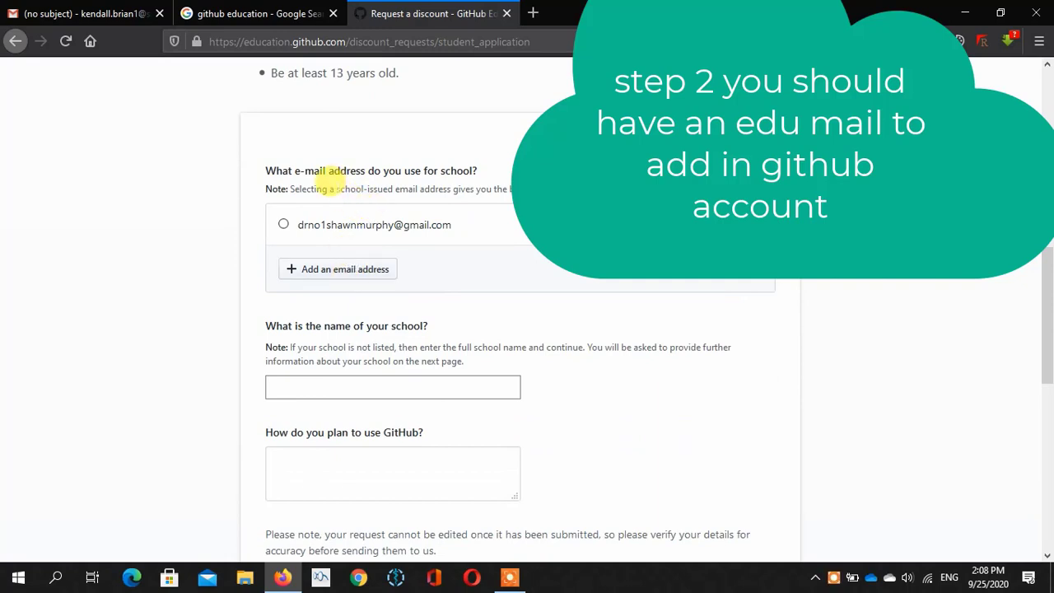
{"action": "left_click_drag", "start_coordinate": [336, 189], "coordinate": [461, 176]}
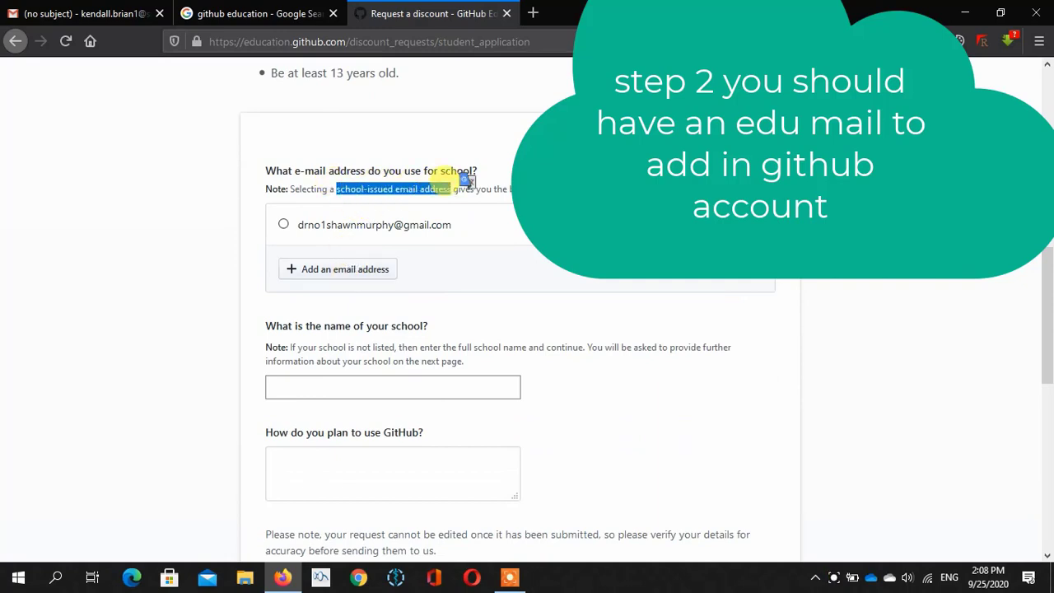
{"action": "left_click", "coordinate": [376, 270]}
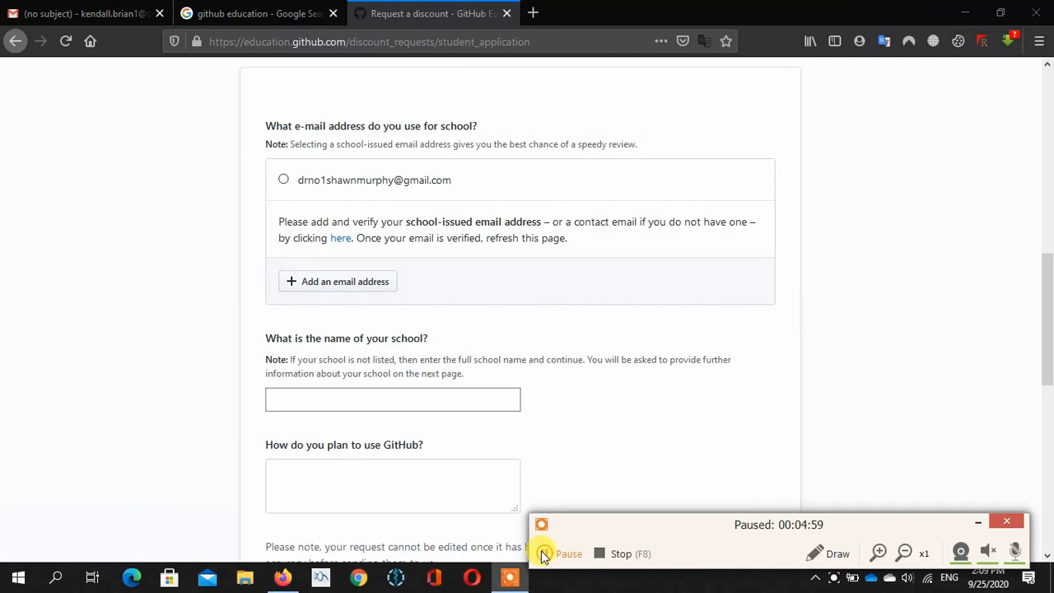
{"action": "left_click", "coordinate": [544, 550]}
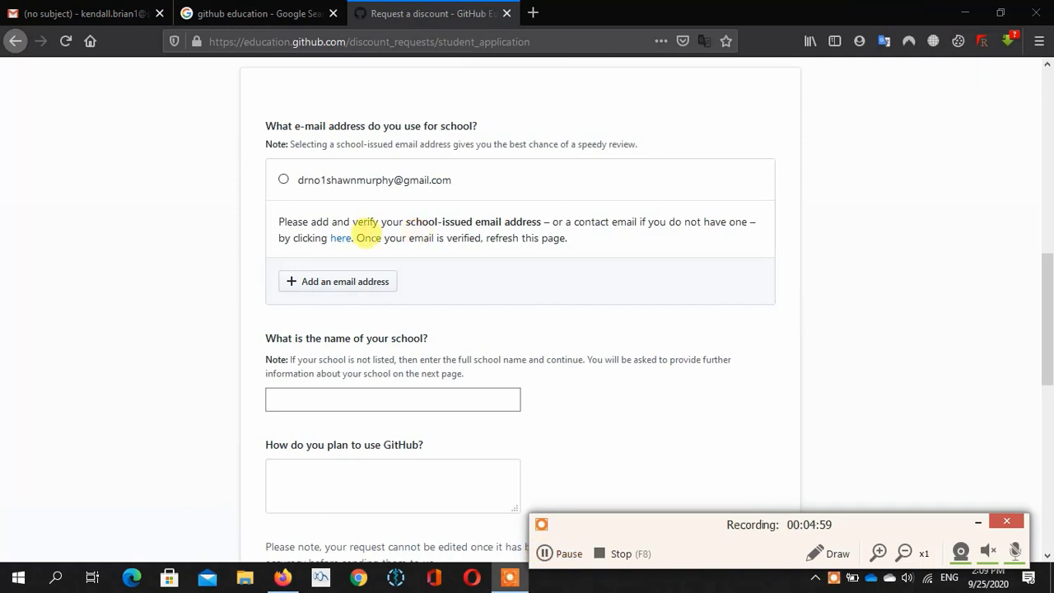
{"action": "left_click", "coordinate": [346, 245]}
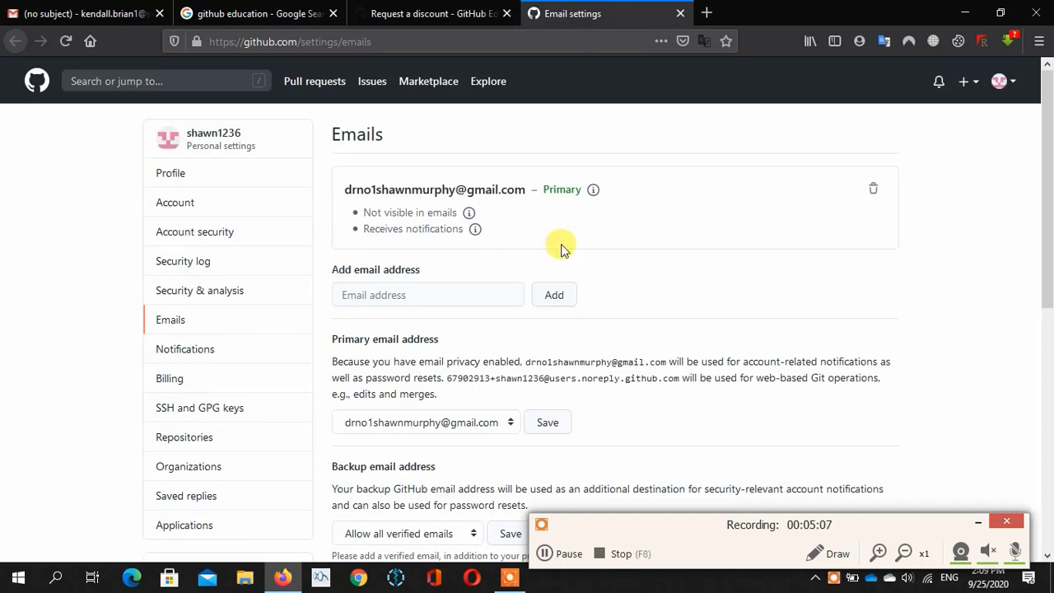
- Add the student's school e-mail address in GitHub's Email settings
{"action": "left_click", "coordinate": [423, 289]}
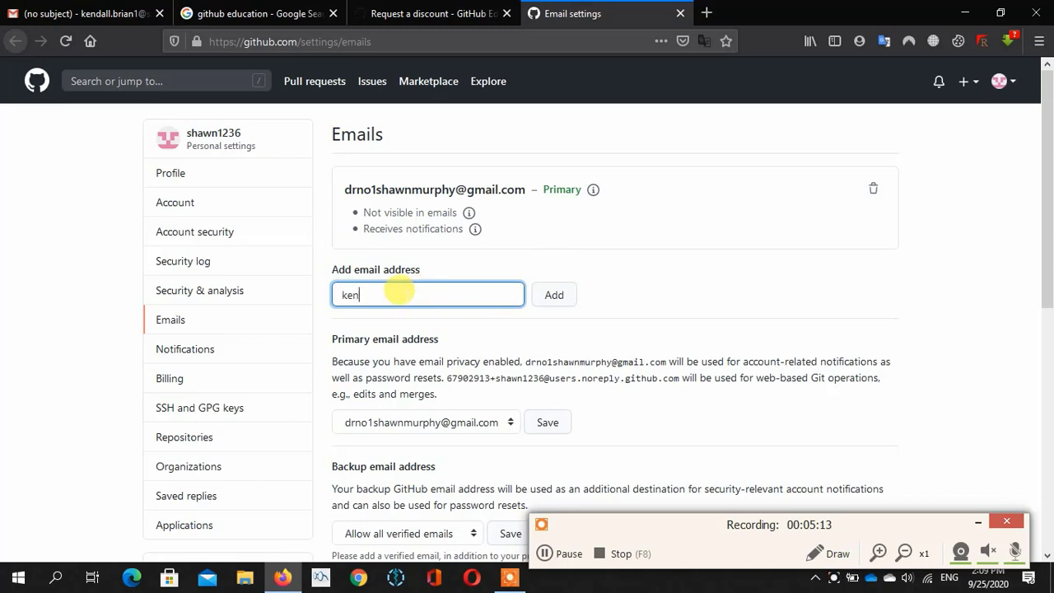
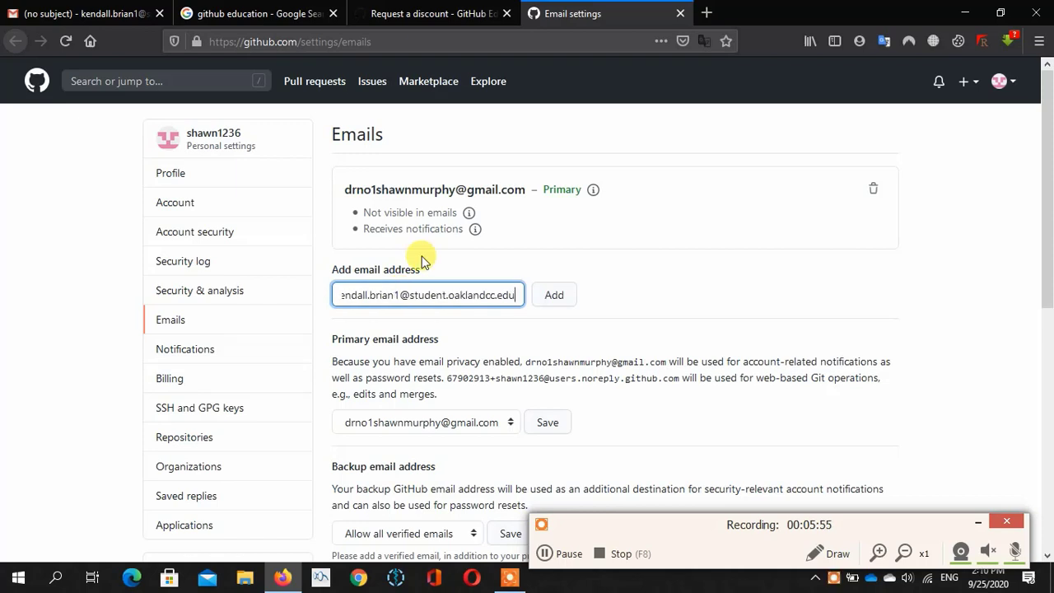
{"action": "left_click", "coordinate": [553, 297]}
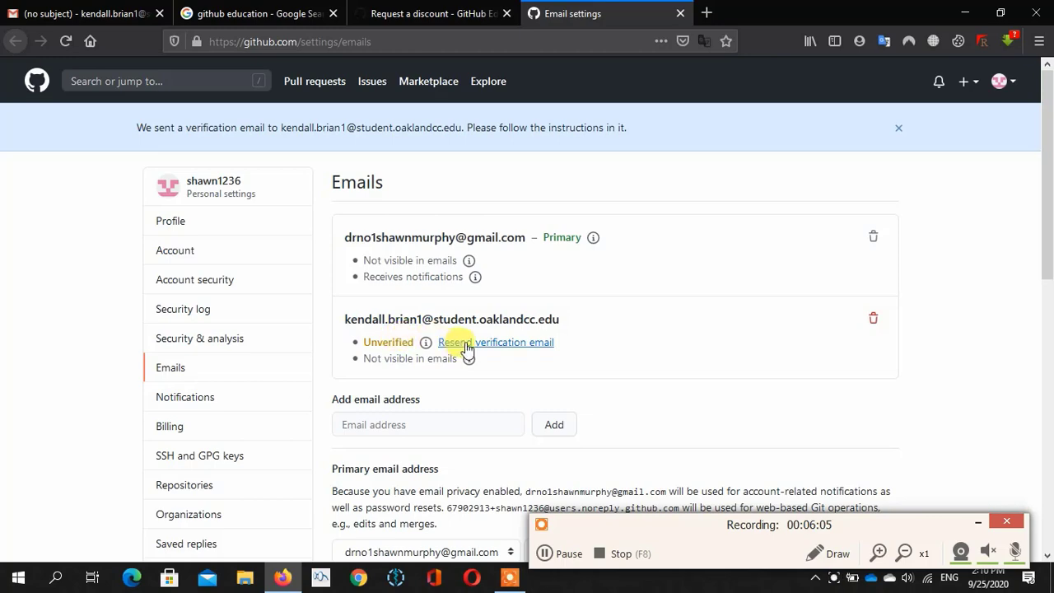
{"action": "left_click", "coordinate": [111, 7]}
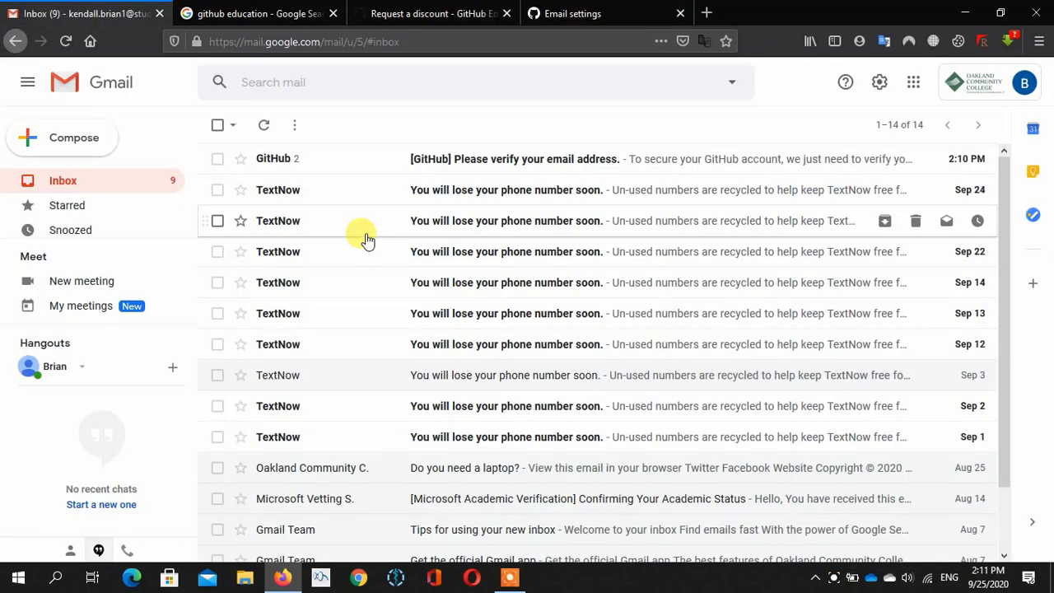
- Open GitHub's verification message in Gmail and follow its Verify email address link
{"action": "left_click", "coordinate": [384, 162]}
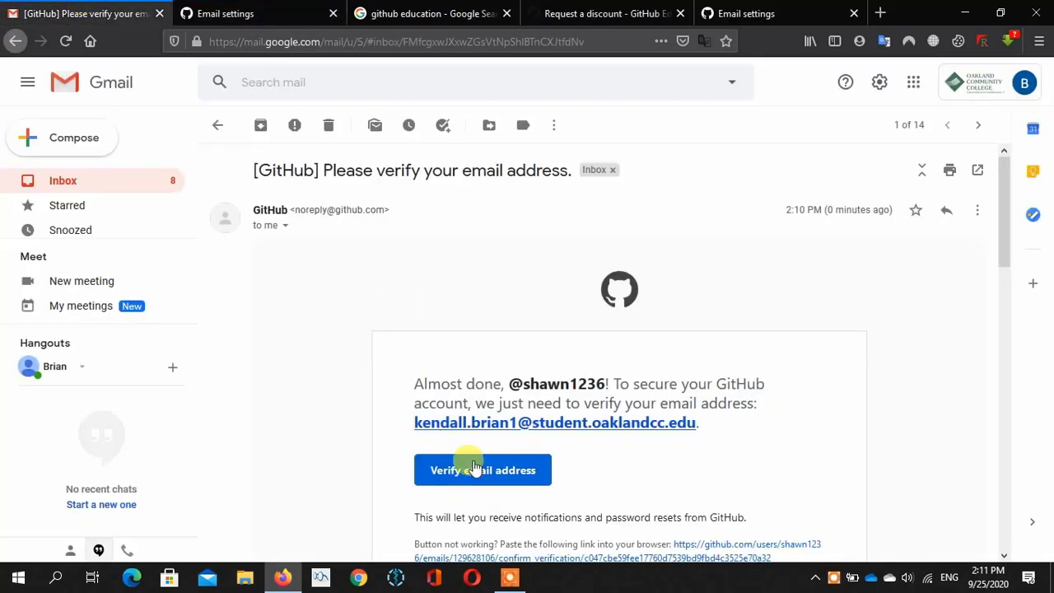
{"action": "scroll", "coordinate": [473, 466], "scroll_direction": "down", "scroll_amount": 10}
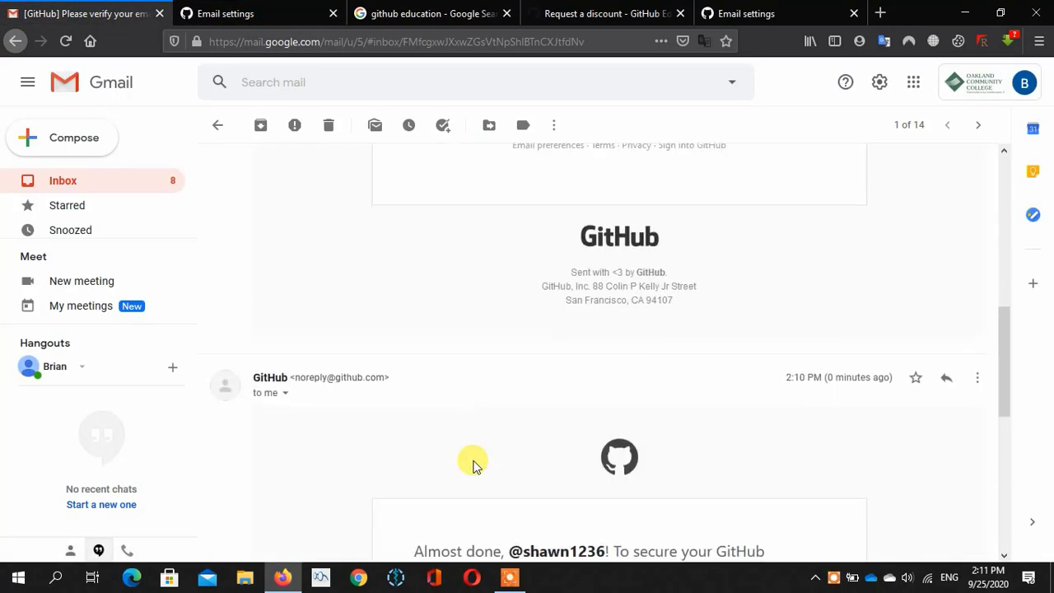
{"action": "scroll", "coordinate": [474, 466], "scroll_direction": "down", "scroll_amount": 2}
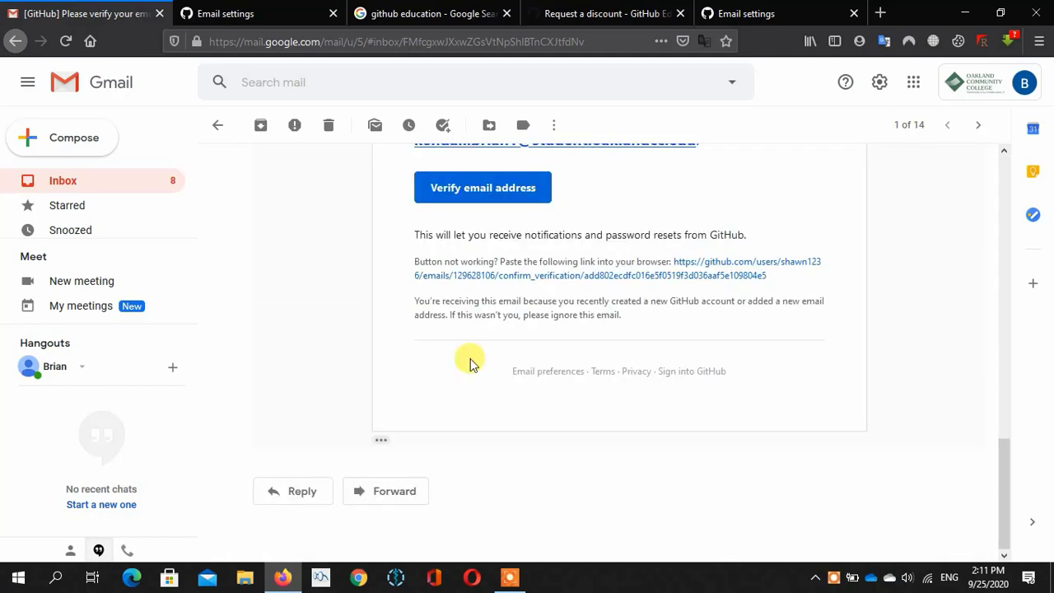
{"action": "left_click", "coordinate": [482, 188]}
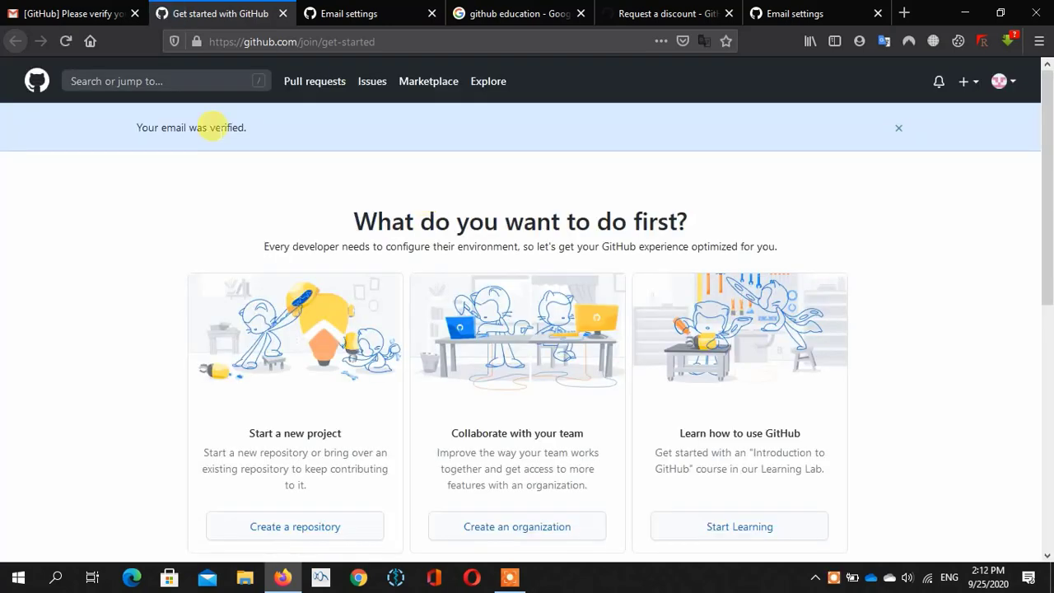
- Check the school address is listed as verified in Email settings, then return to the application
{"action": "left_click_drag", "start_coordinate": [186, 124], "coordinate": [237, 127]}
{"action": "left_click", "coordinate": [348, 164]}
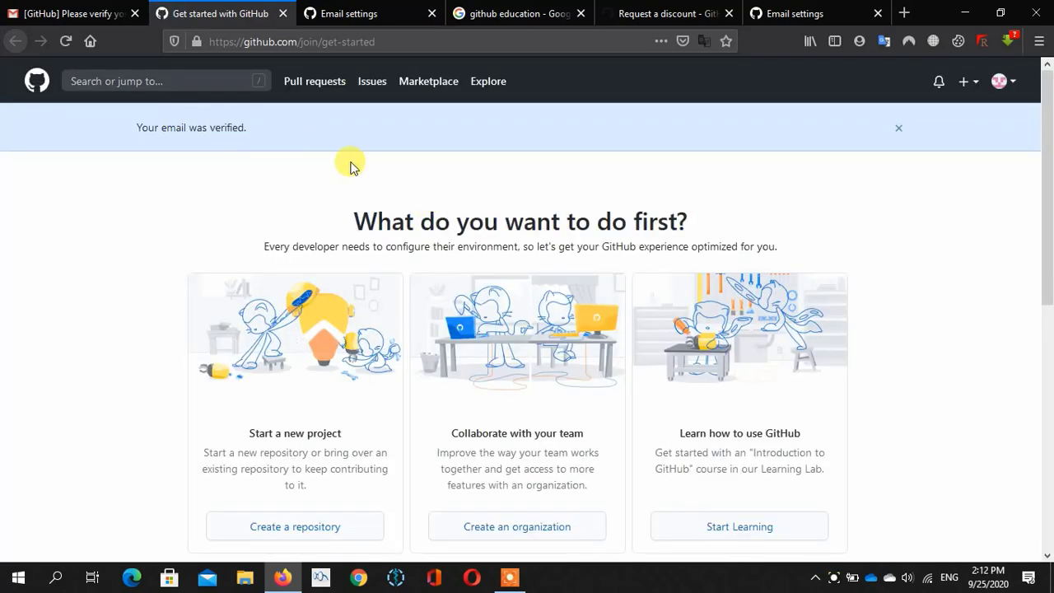
{"action": "scroll", "coordinate": [432, 176], "scroll_direction": "down", "scroll_amount": 5}
{"action": "scroll", "coordinate": [432, 176], "scroll_direction": "down", "scroll_amount": 1}
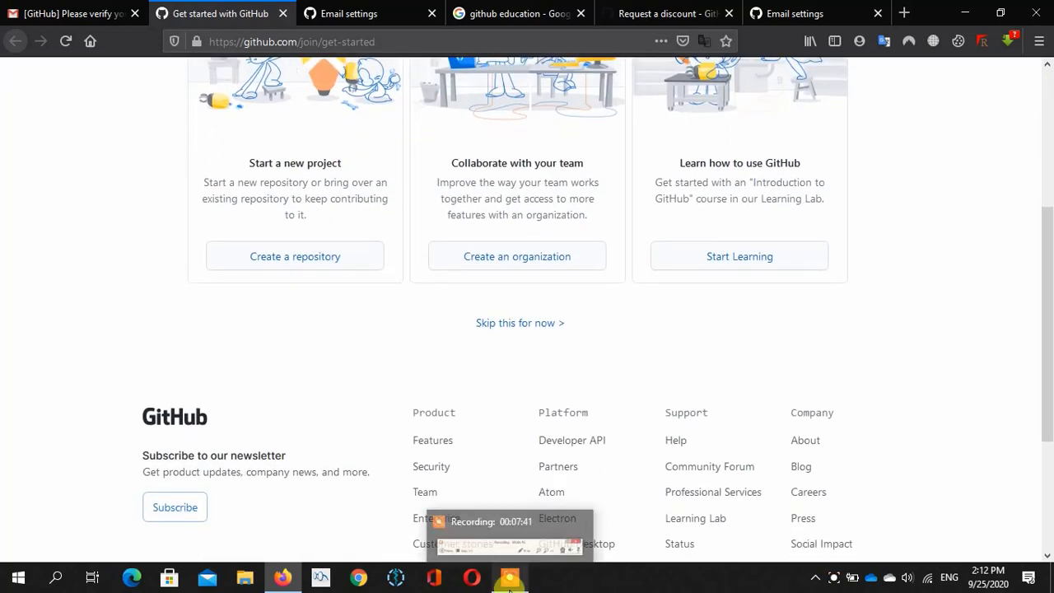
{"action": "left_click", "coordinate": [514, 577]}
{"action": "left_click", "coordinate": [544, 553]}
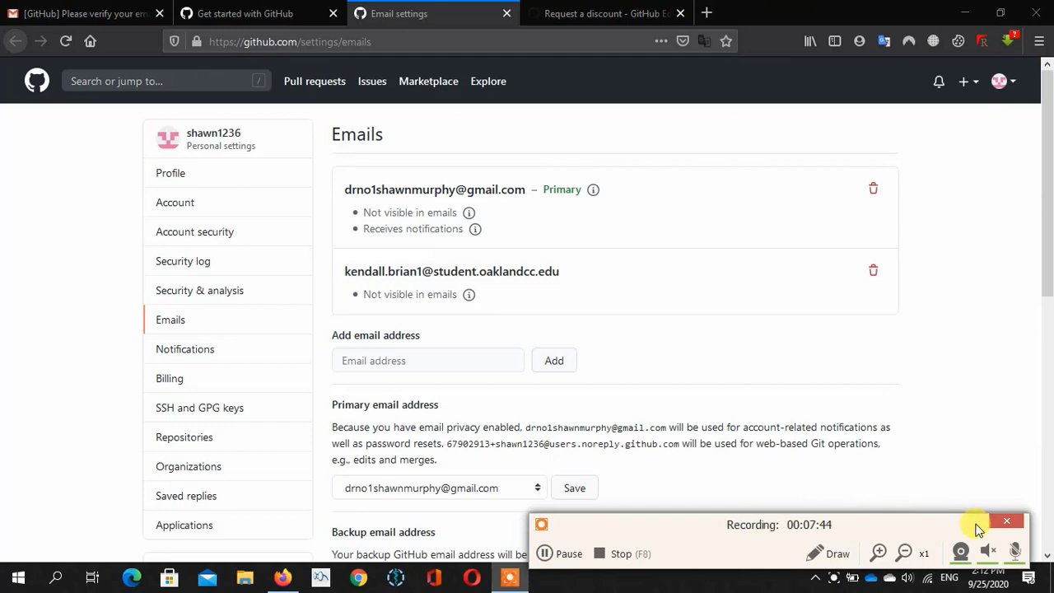
{"action": "left_click", "coordinate": [977, 521]}
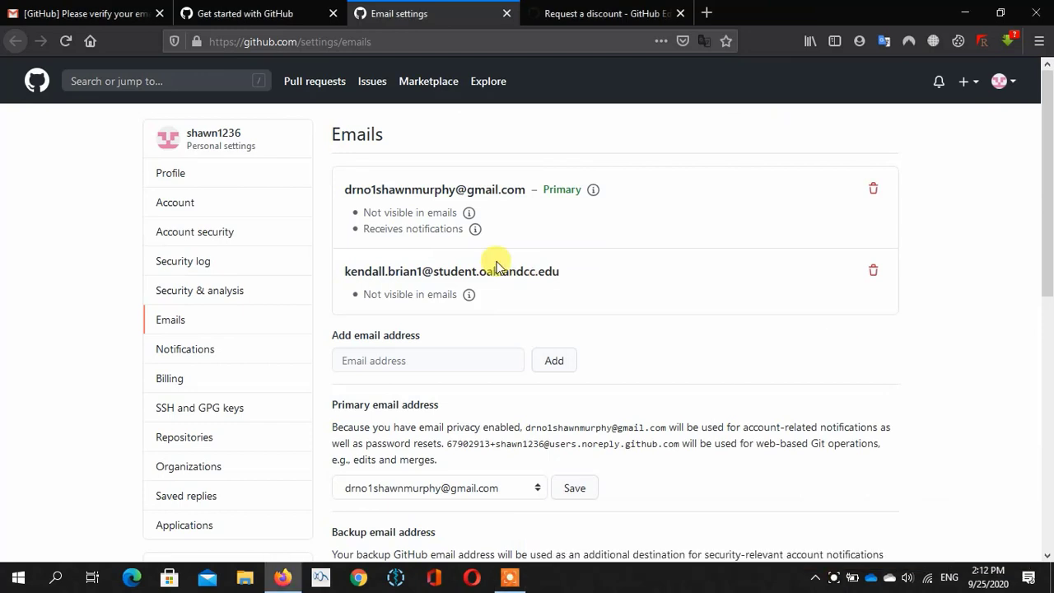
{"action": "scroll", "coordinate": [457, 311], "scroll_direction": "down", "scroll_amount": 1}
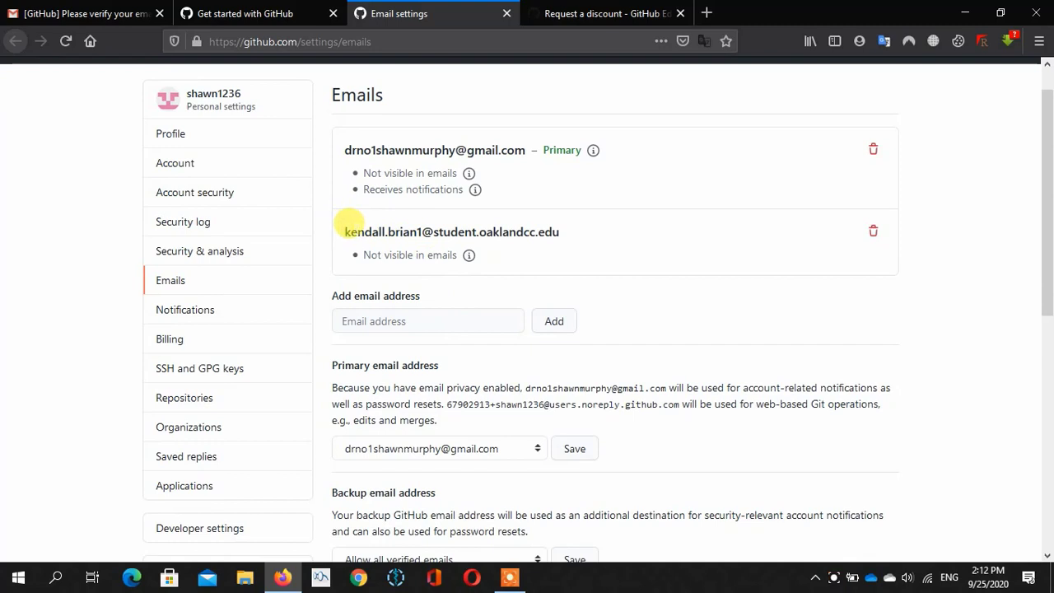
{"action": "left_click_drag", "start_coordinate": [346, 227], "coordinate": [563, 228]}
{"action": "left_click", "coordinate": [581, 240]}
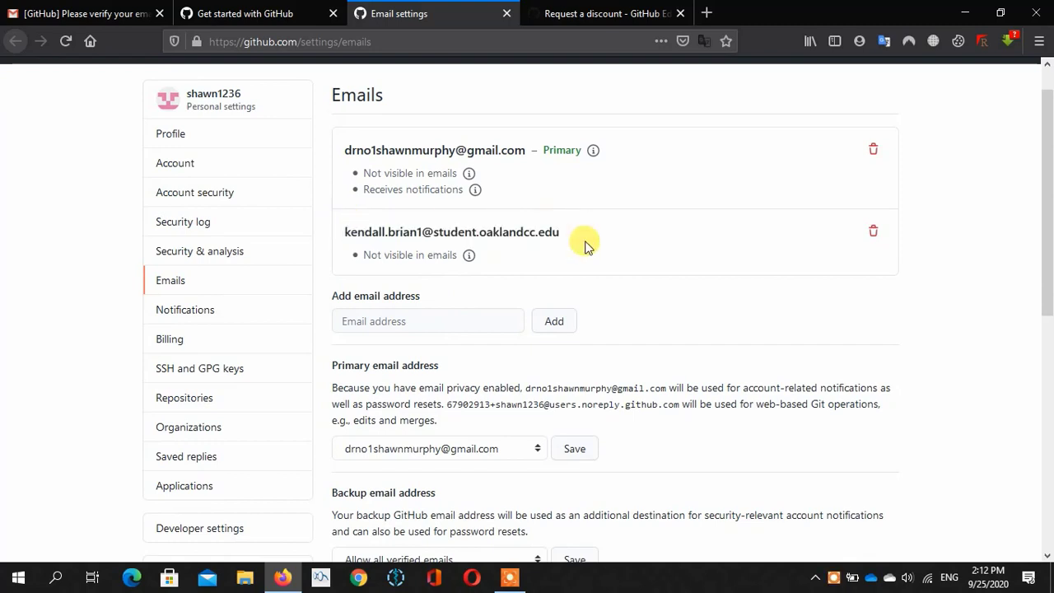
{"action": "left_click", "coordinate": [579, 9]}
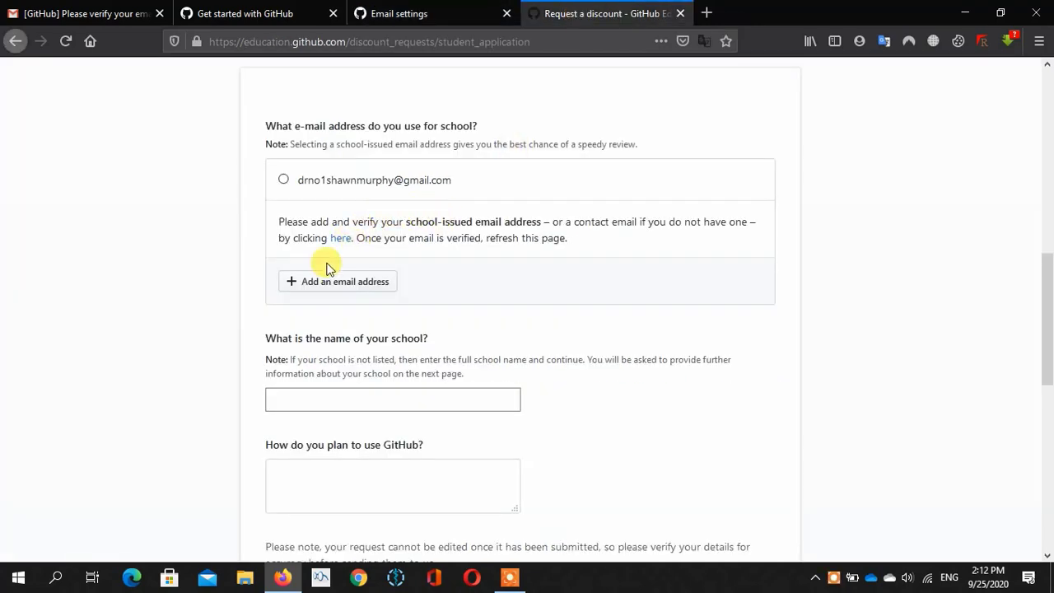
- Reload the form, select the school e-mail so Oakland Community College fills in, and reach the usage question
{"action": "left_click", "coordinate": [67, 41]}
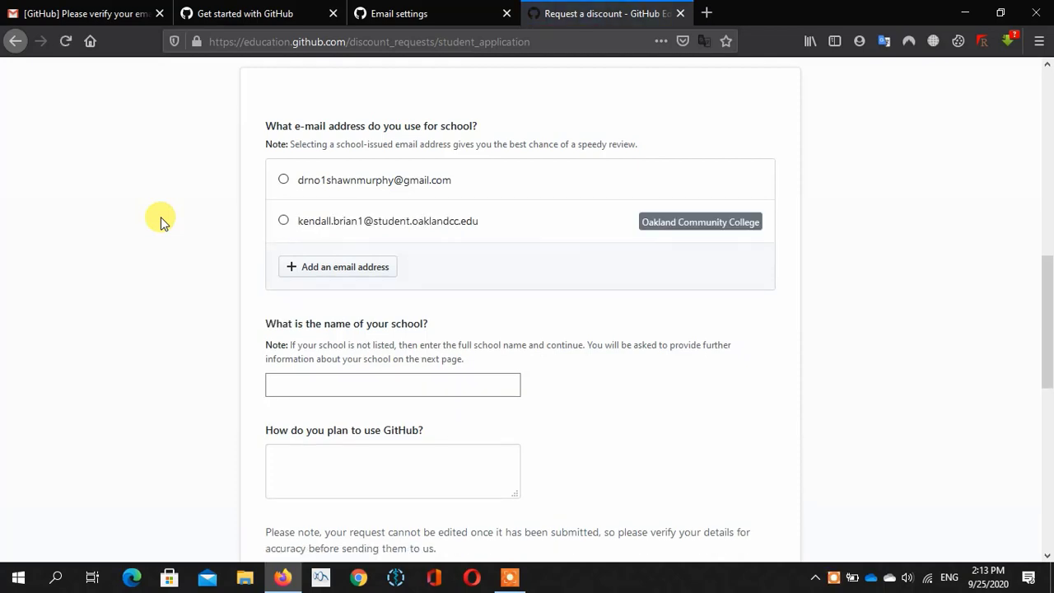
{"action": "left_click", "coordinate": [283, 221]}
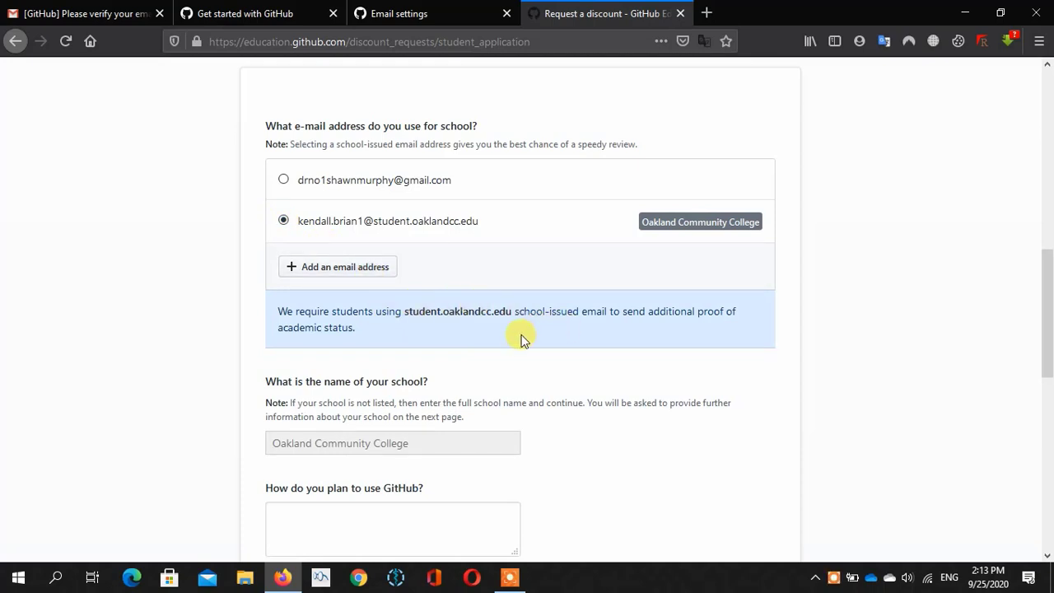
{"action": "scroll", "coordinate": [521, 338], "scroll_direction": "down", "scroll_amount": 5}
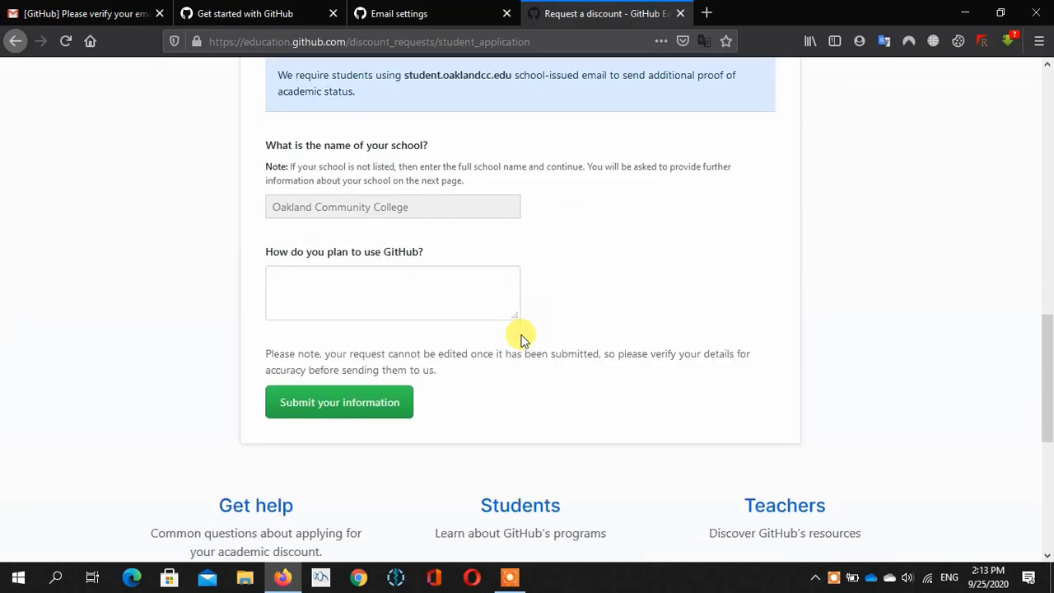
{"action": "left_click", "coordinate": [510, 576]}
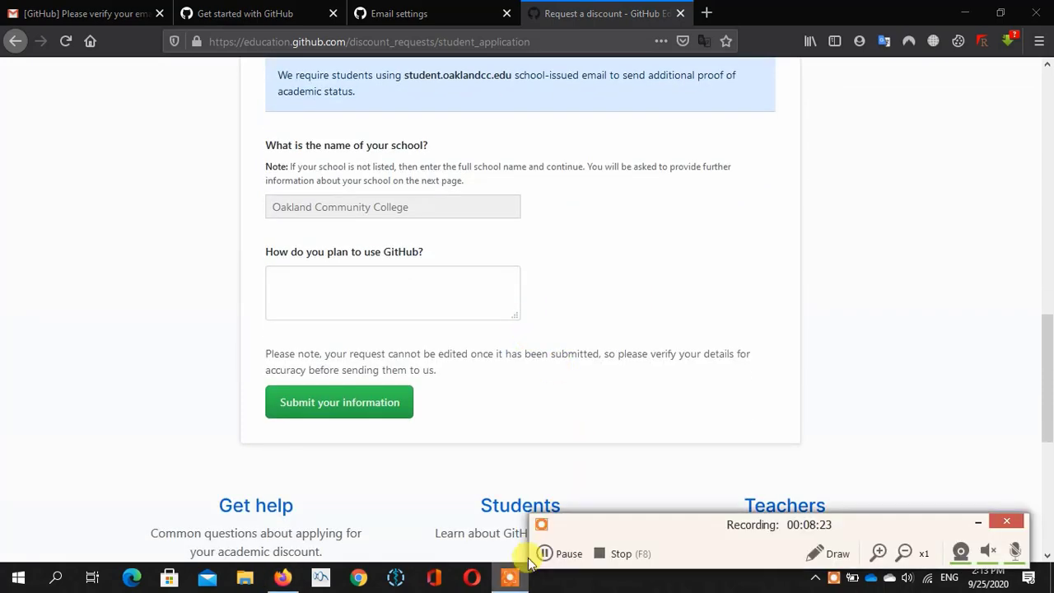
{"action": "left_click", "coordinate": [544, 552]}
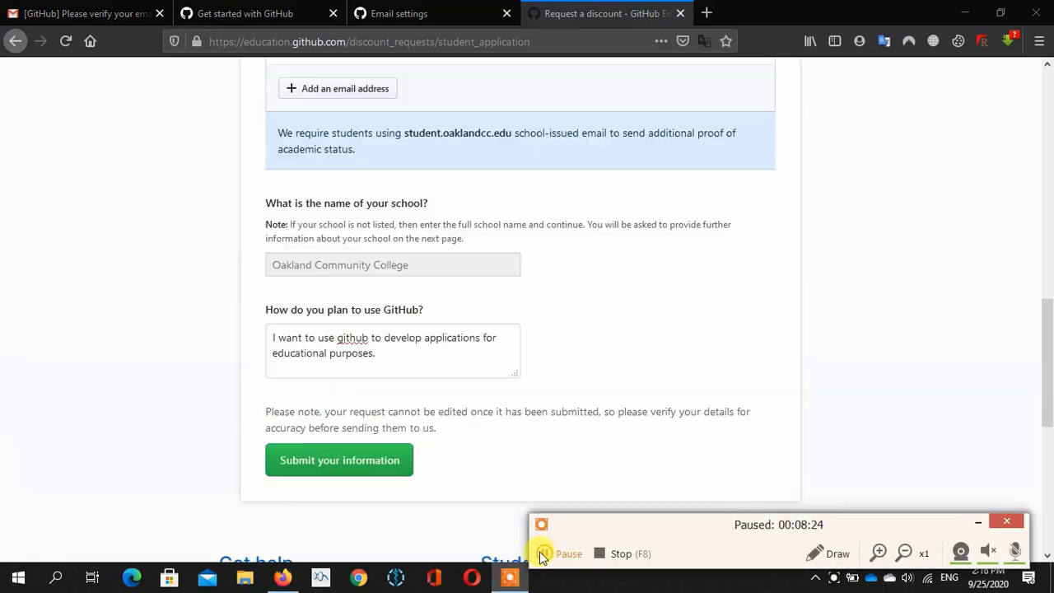
{"action": "left_click", "coordinate": [542, 552]}
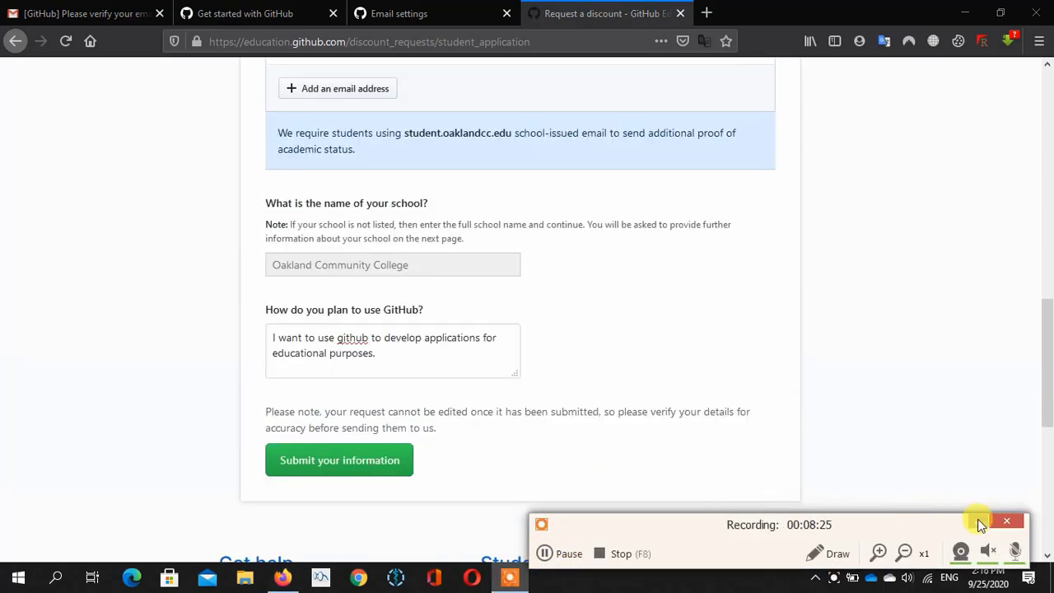
- Submit the student application with its planned GitHub use answer to reach the proof upload page
{"action": "left_click", "coordinate": [517, 364]}
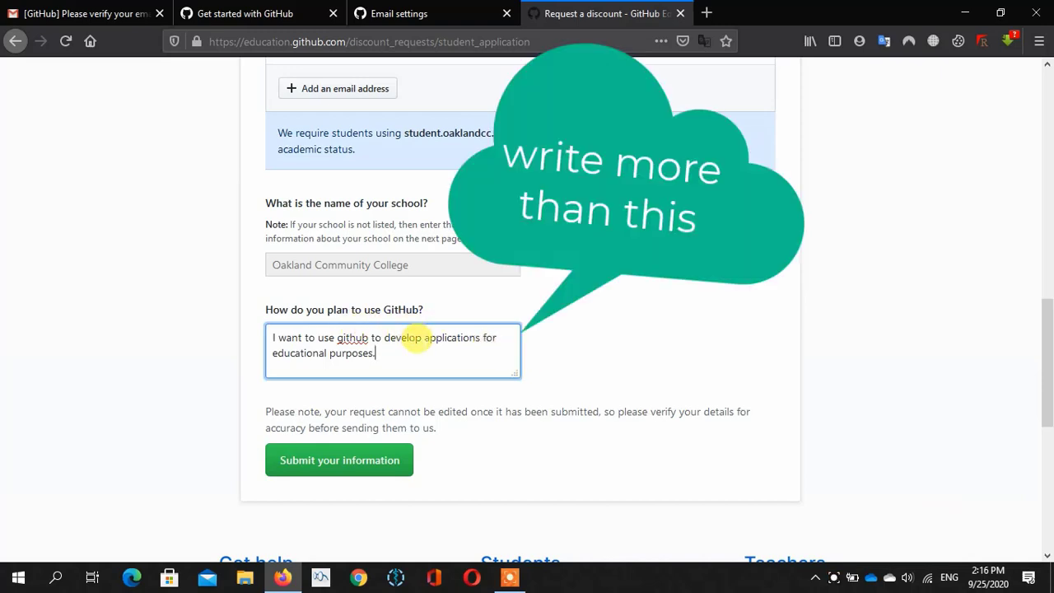
{"action": "left_click", "coordinate": [346, 467]}
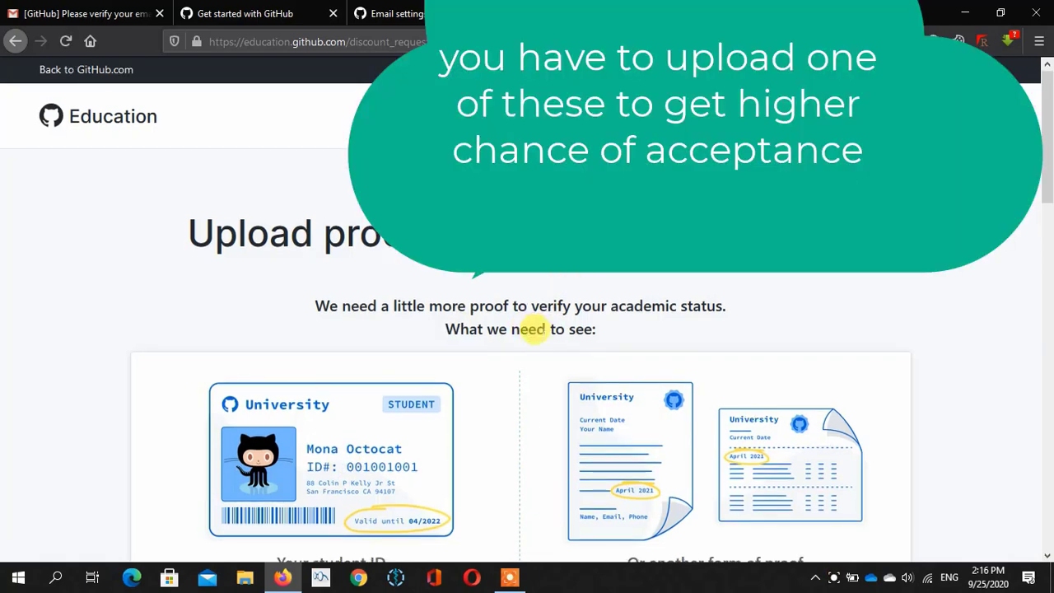
- Upload the college admissions email screenshot as proof of academic status
{"action": "scroll", "coordinate": [535, 337], "scroll_direction": "down", "scroll_amount": 2}
{"action": "scroll", "coordinate": [542, 339], "scroll_direction": "down", "scroll_amount": 3}
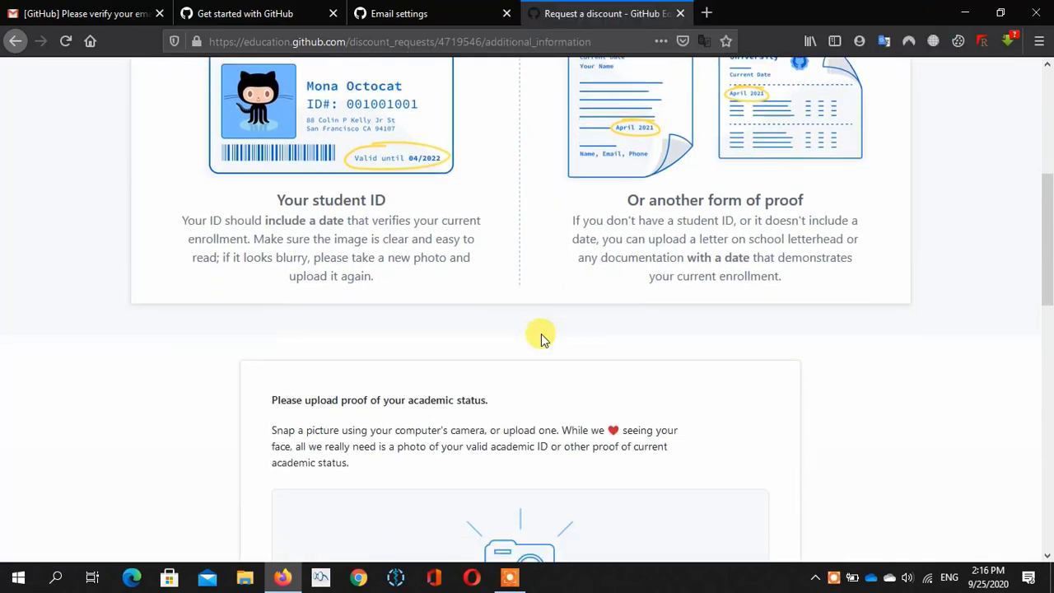
{"action": "scroll", "coordinate": [541, 333], "scroll_direction": "down", "scroll_amount": 1}
{"action": "left_click", "coordinate": [507, 579]}
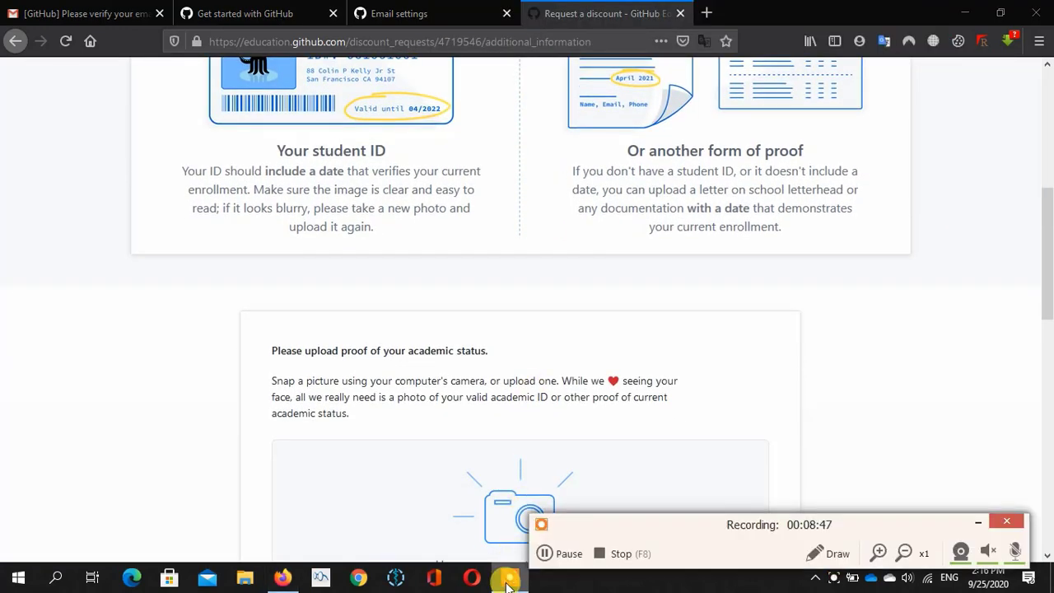
{"action": "left_click", "coordinate": [544, 555]}
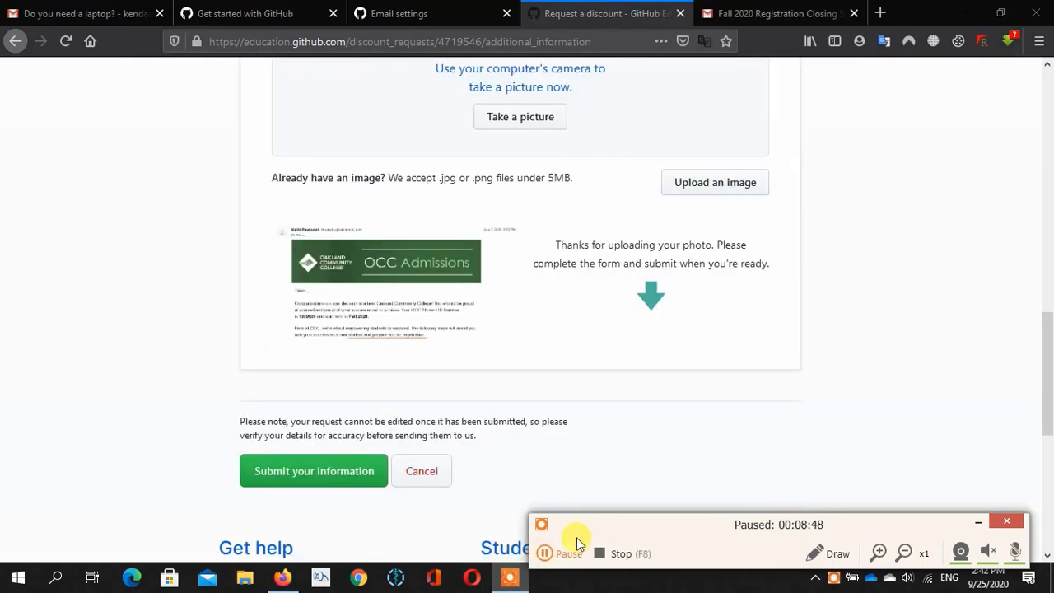
{"action": "left_click", "coordinate": [546, 553]}
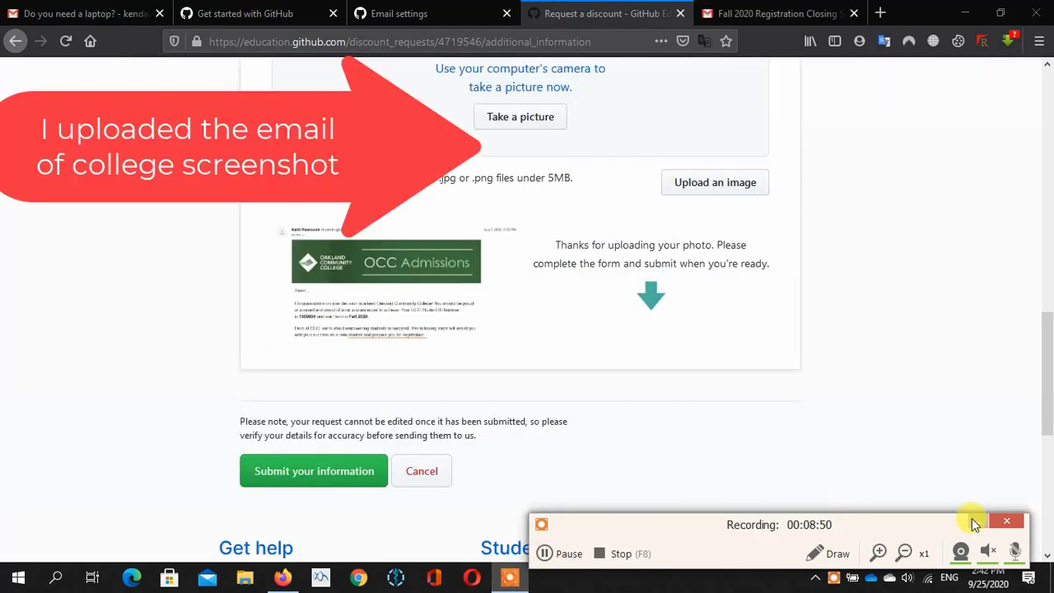
- Submit the uploaded proof to send the student discount request
{"action": "scroll", "coordinate": [929, 381], "scroll_direction": "up", "scroll_amount": 10}
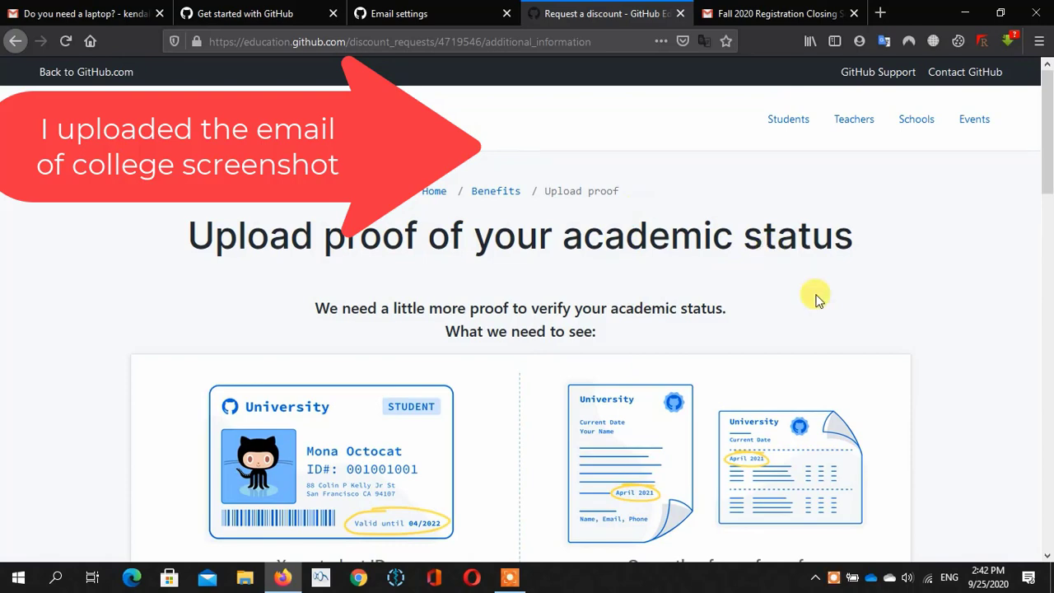
{"action": "scroll", "coordinate": [811, 298], "scroll_direction": "down", "scroll_amount": 4}
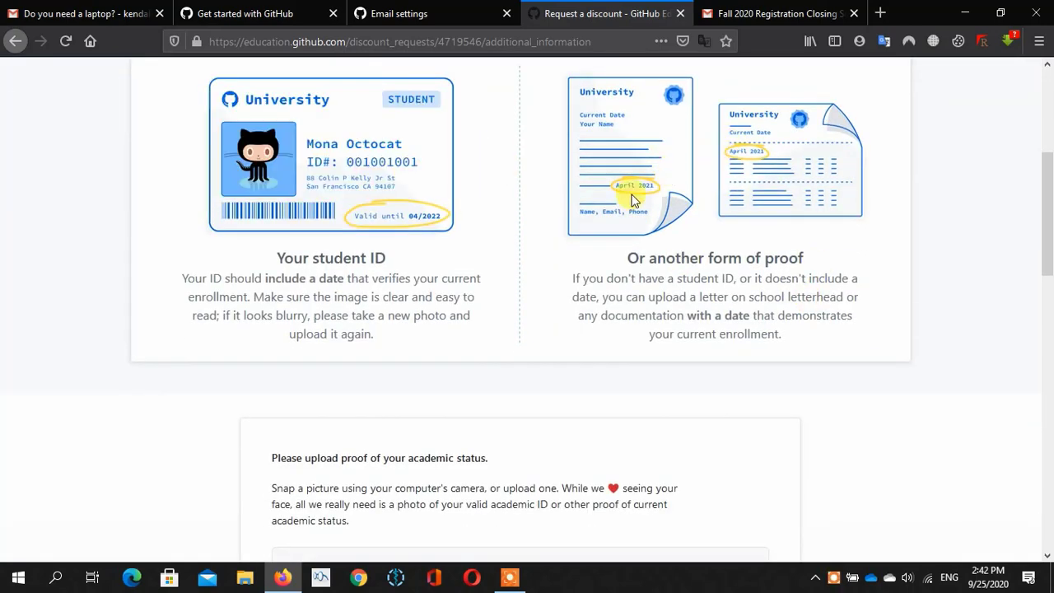
{"action": "scroll", "coordinate": [694, 210], "scroll_direction": "down", "scroll_amount": 2}
{"action": "scroll", "coordinate": [694, 210], "scroll_direction": "down", "scroll_amount": 6}
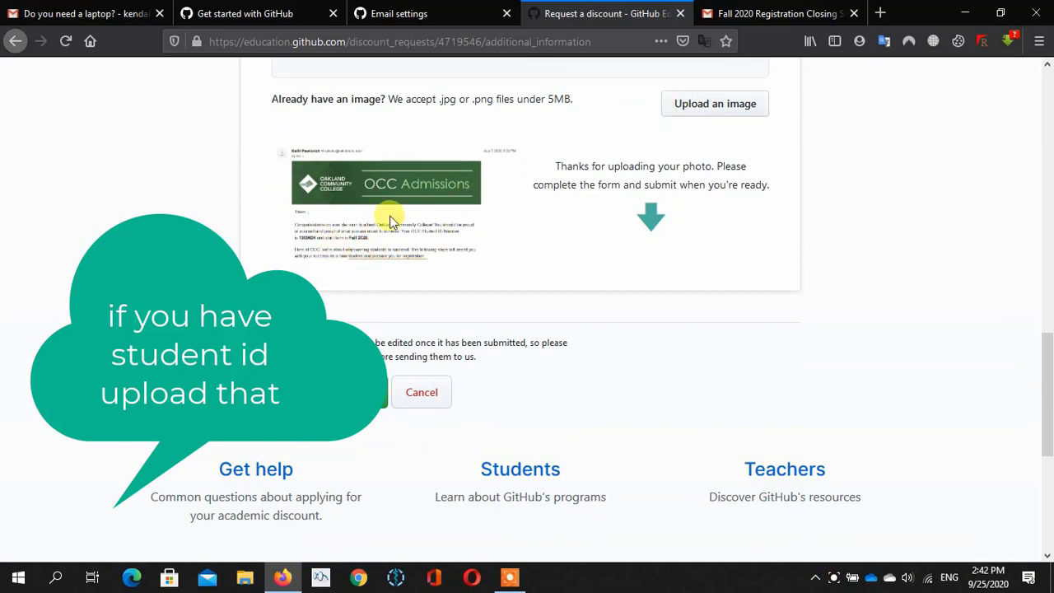
{"action": "left_click", "coordinate": [310, 394]}
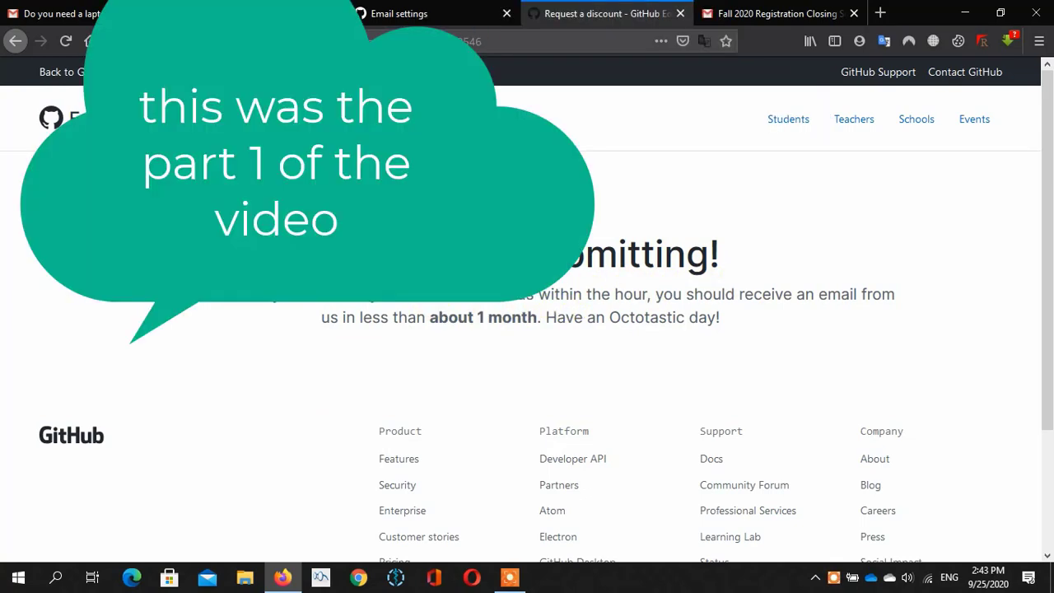
- Scroll through the 'Thanks for submitting!' page promising an e-mail within about 1 month
{"action": "scroll", "coordinate": [543, 290], "scroll_direction": "down", "scroll_amount": 3}
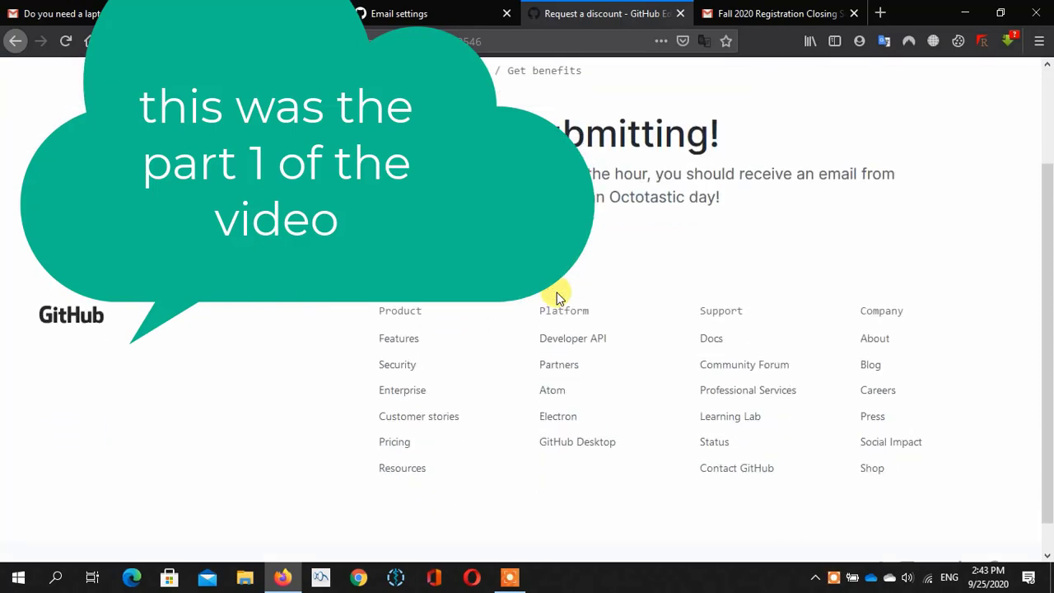